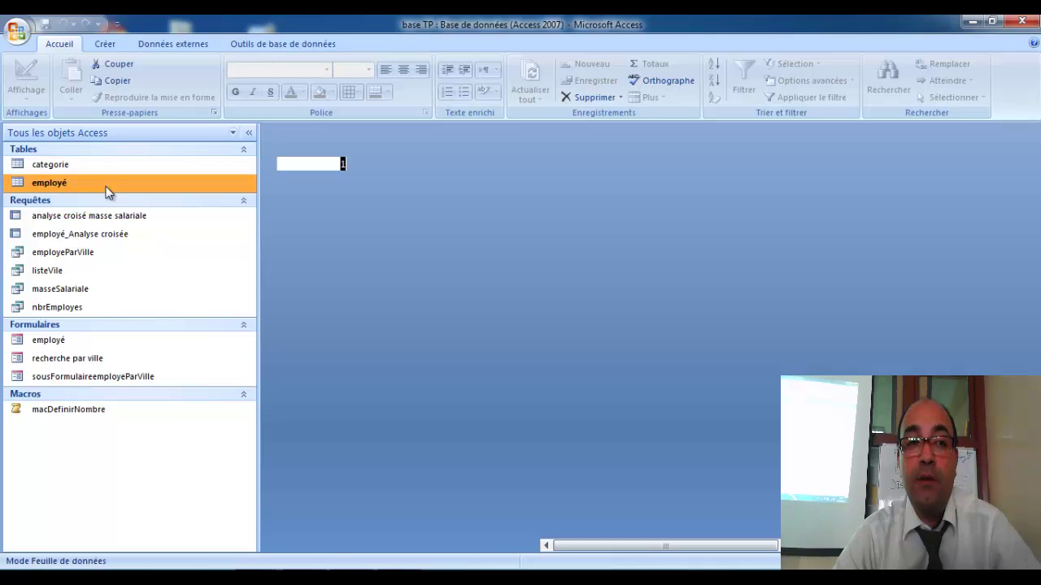
View the categorie table and check the recherche par ville form with casablanca as VILLE, closing the form
double_click(120, 165)
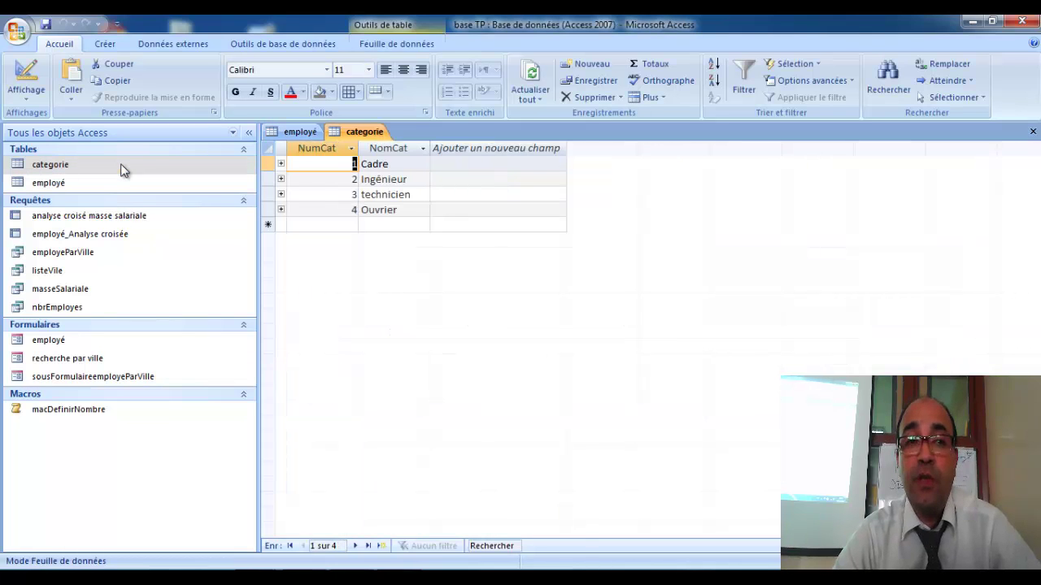
left_click(159, 183)
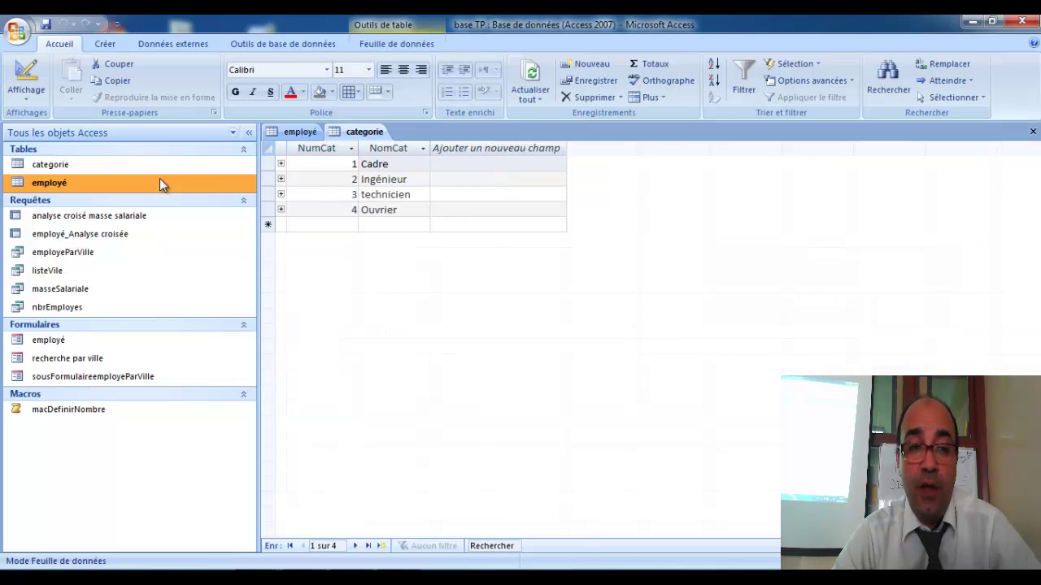
double_click(111, 358)
left_click(551, 183)
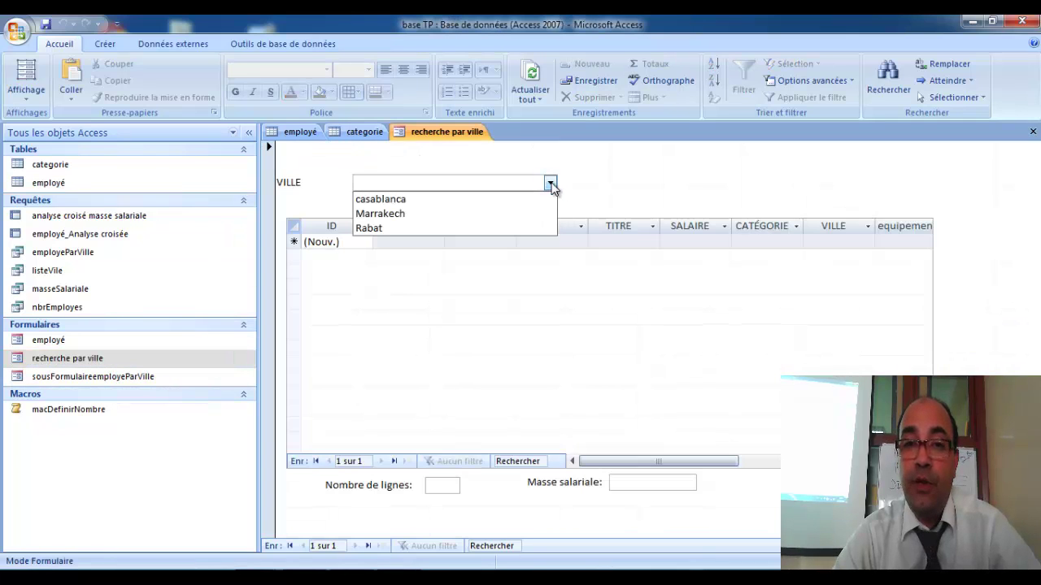
left_click(493, 207)
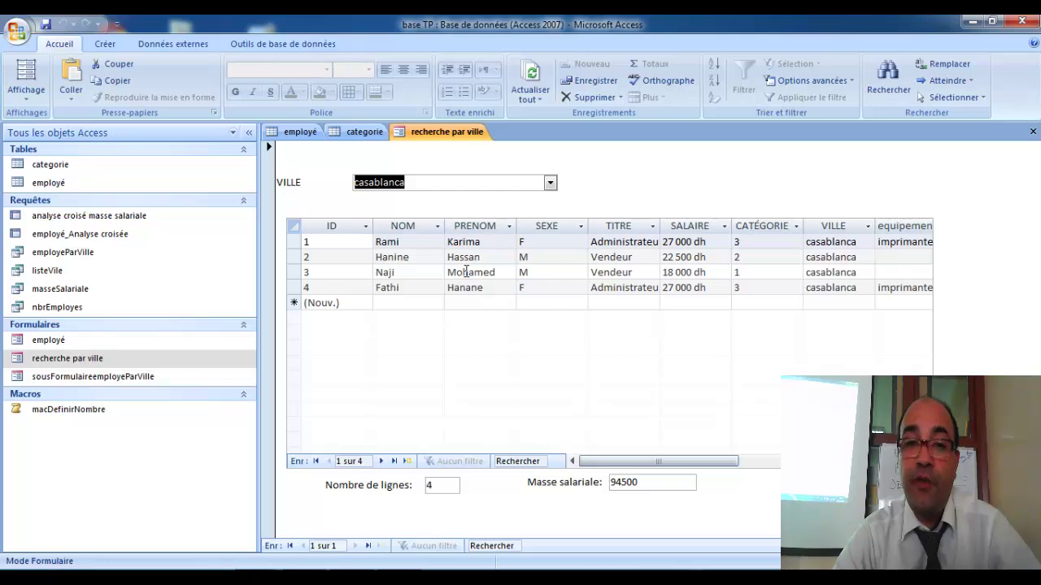
left_click(1032, 130)
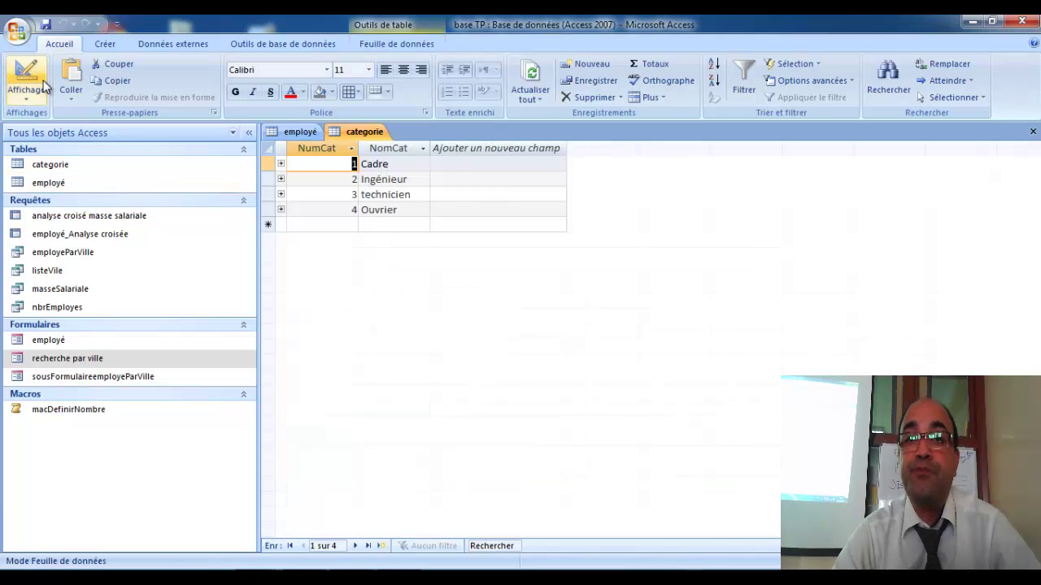
Create a new query design with the employé and categorie tables, enlarging the employé field list and spacing the two apart
left_click(105, 44)
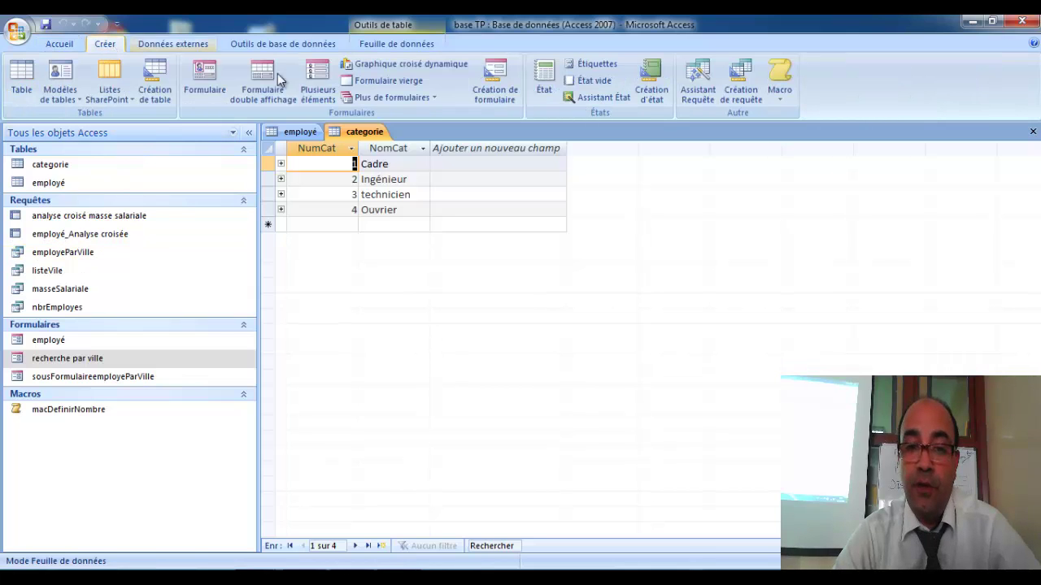
left_click(738, 88)
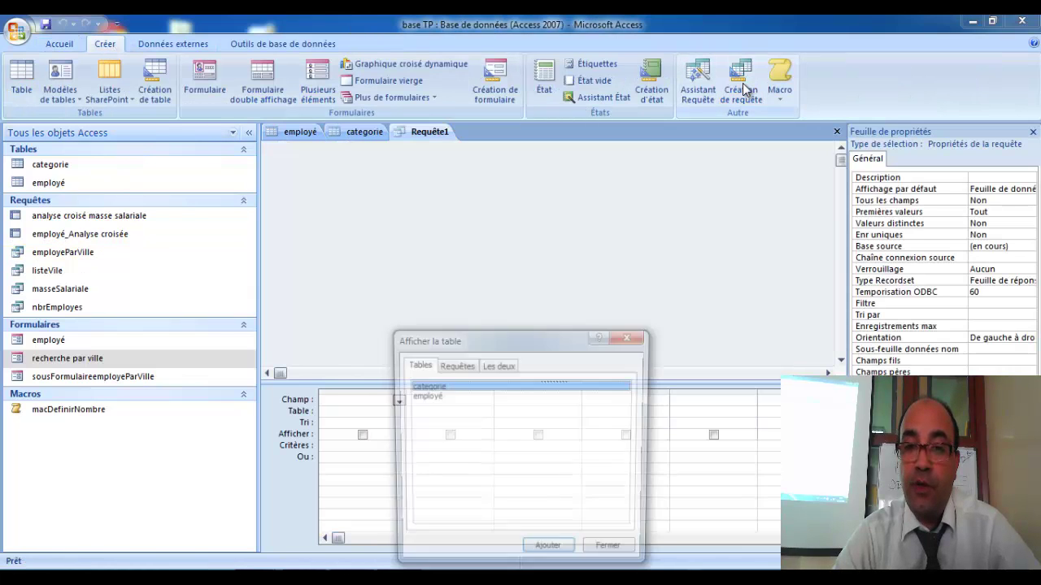
double_click(431, 396)
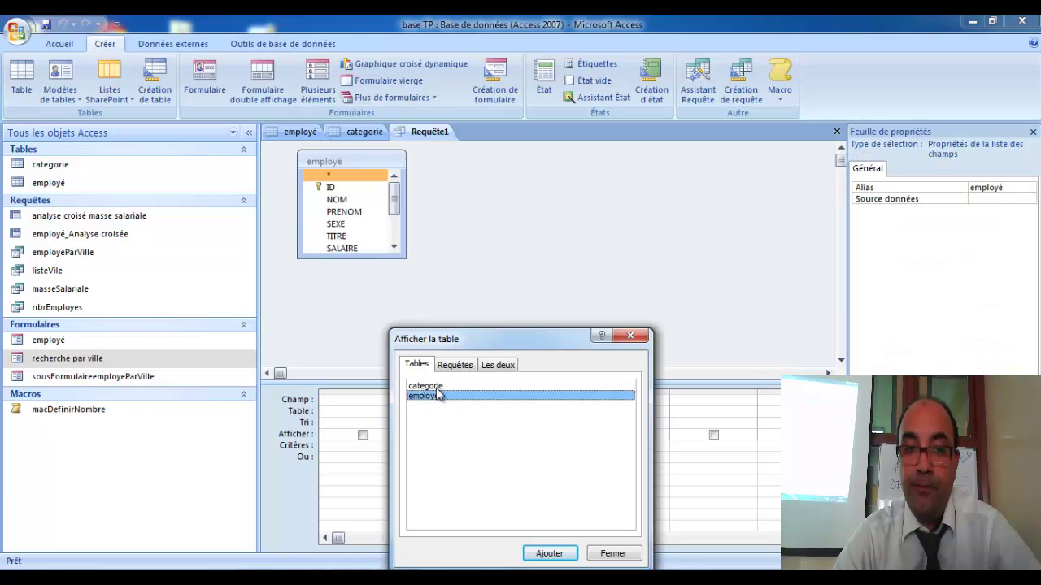
double_click(434, 387)
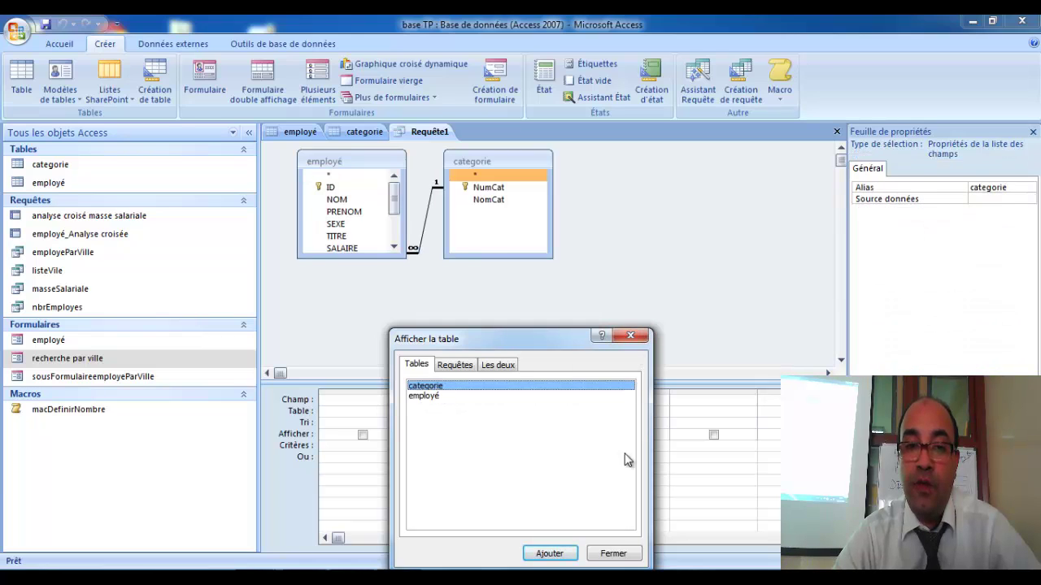
left_click(615, 556)
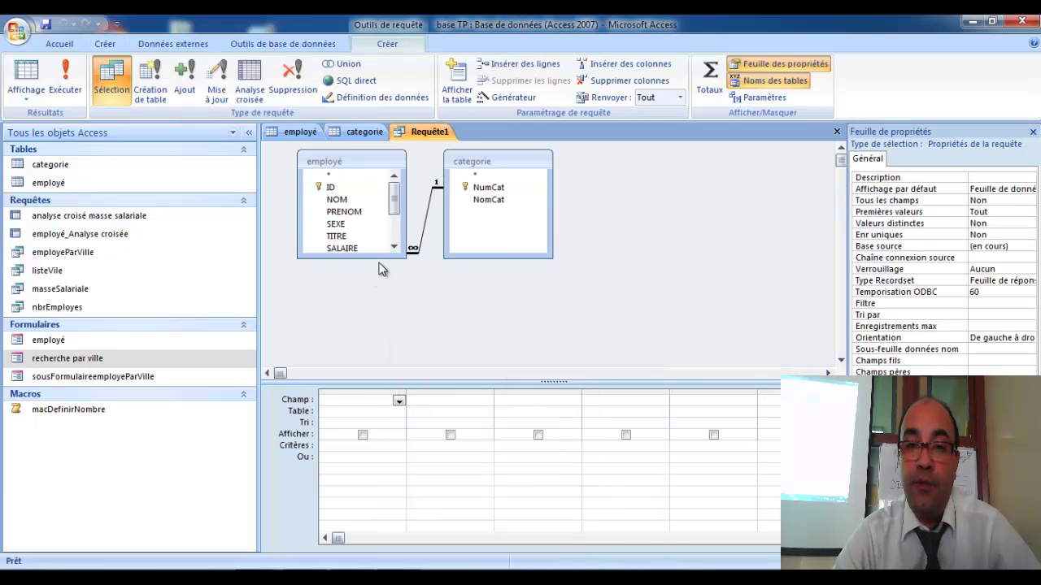
left_click_drag(382, 259, 464, 340)
left_click_drag(503, 165, 633, 176)
Add NOM, PRENOM, SEXE, TITRE, SALAIRE, VILLE and NomCat to the query, run it and return to its design
double_click(363, 201)
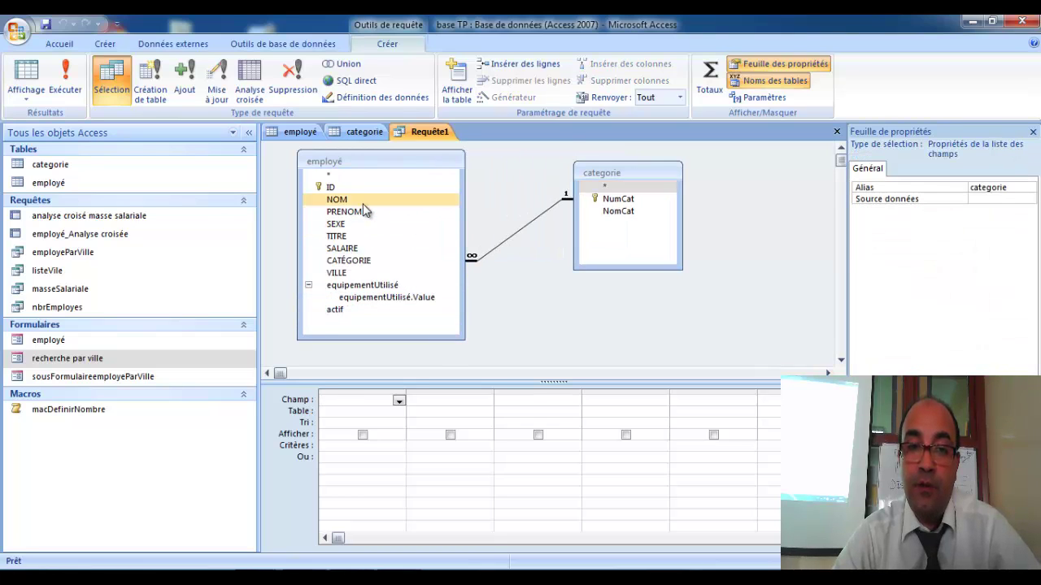
double_click(362, 211)
double_click(361, 225)
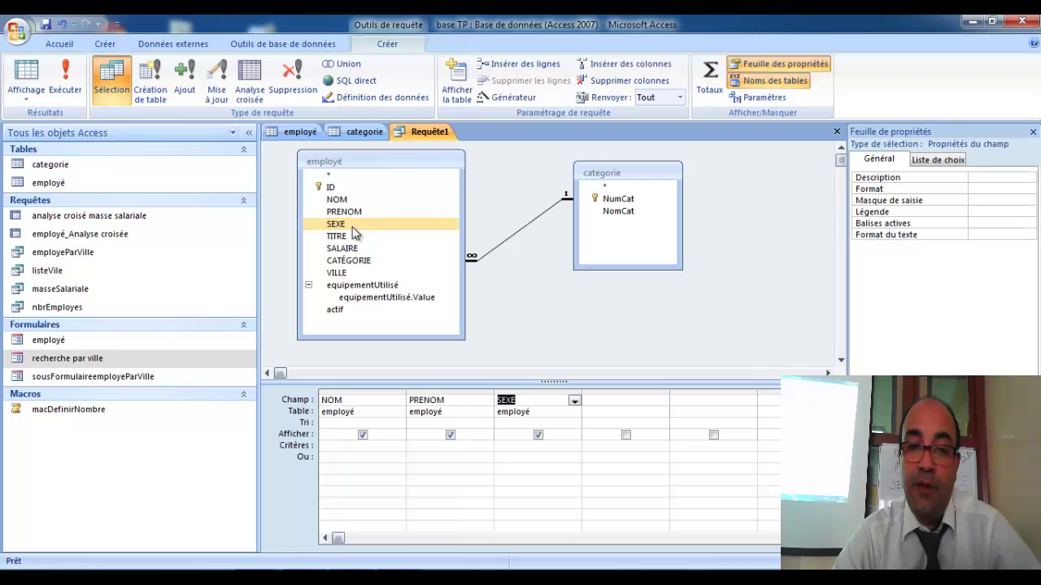
double_click(358, 237)
double_click(363, 248)
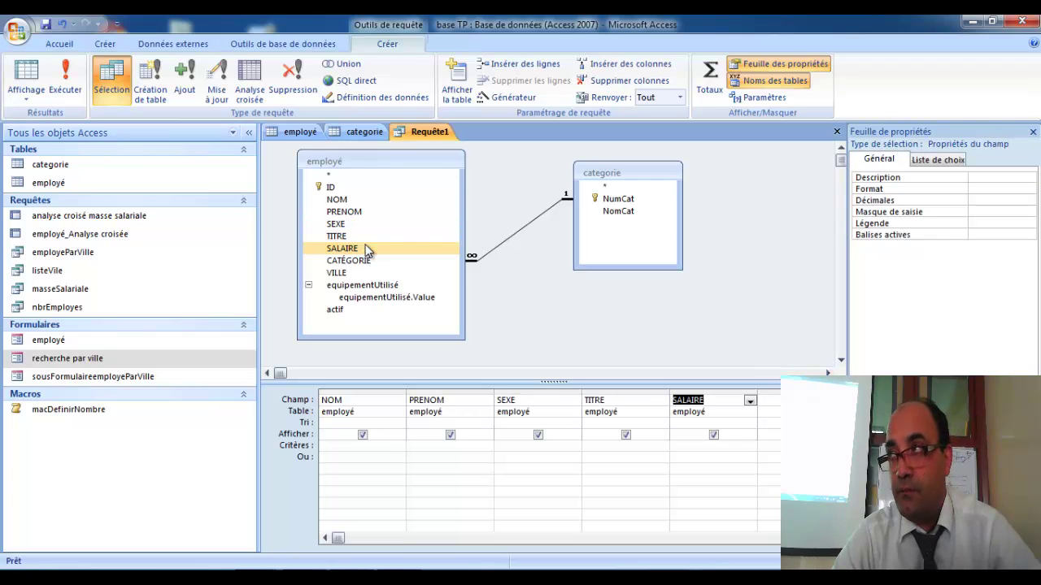
double_click(374, 274)
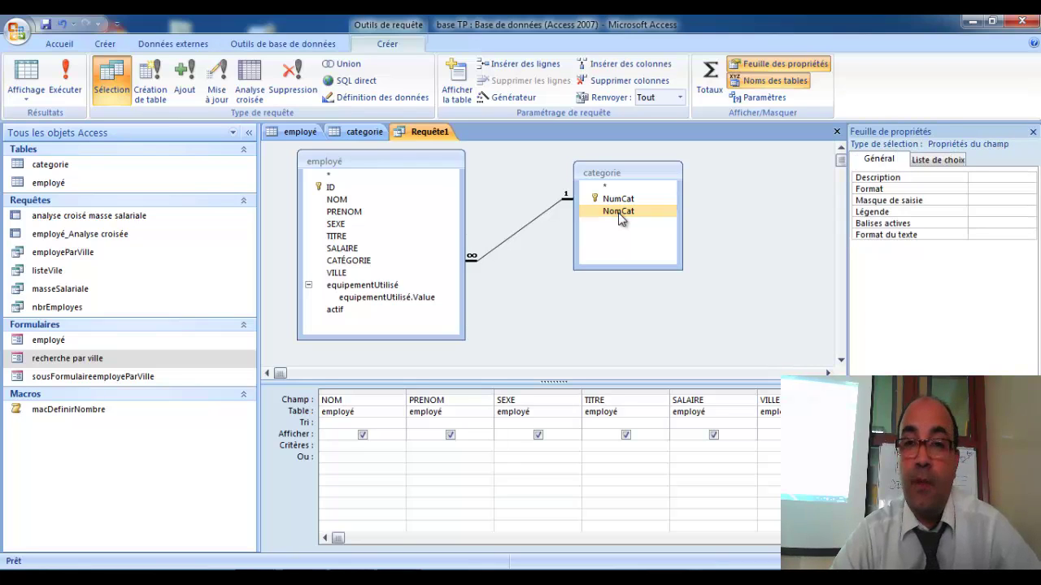
left_click(65, 84)
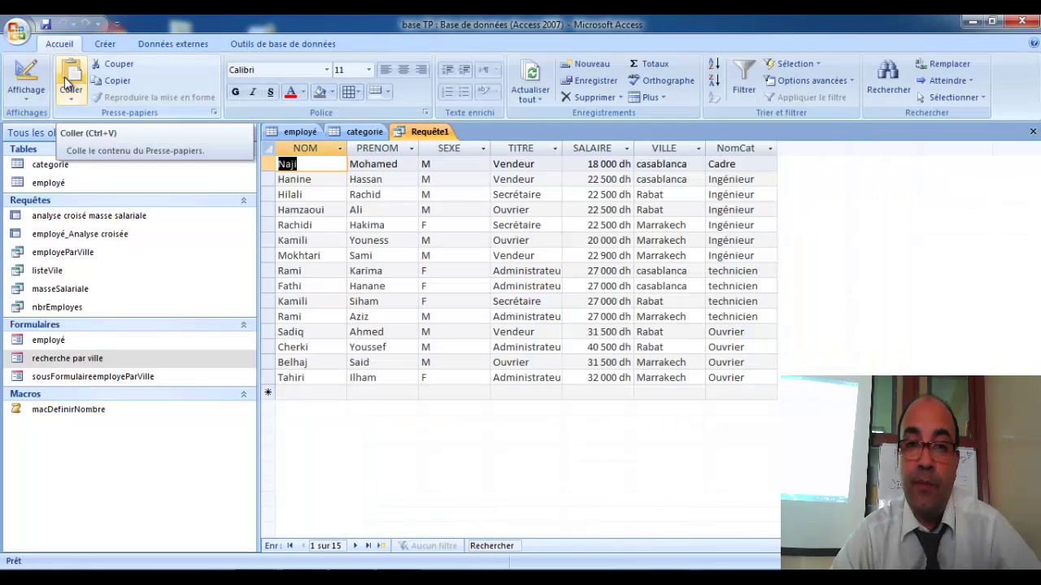
left_click(26, 75)
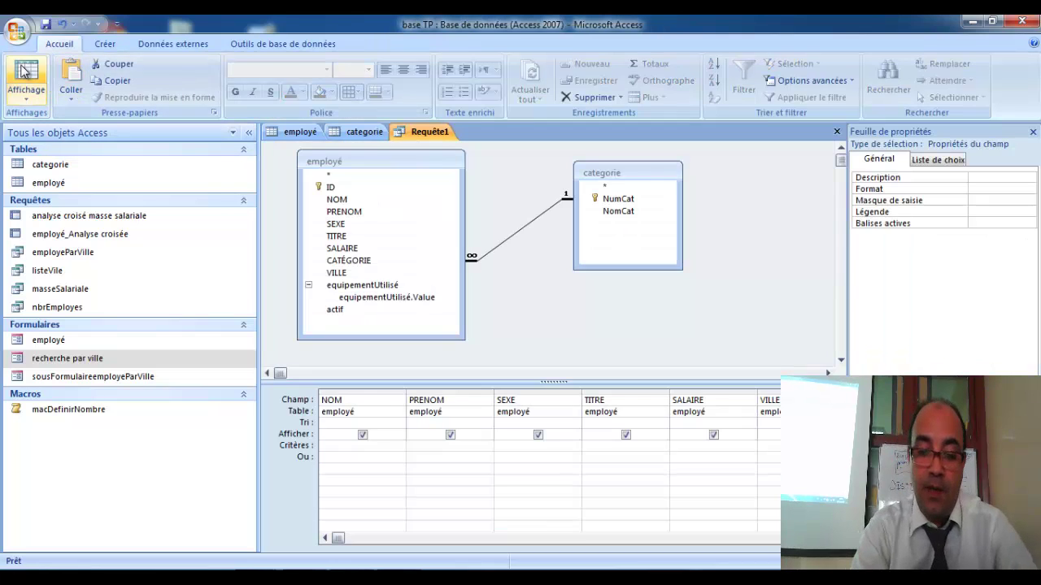
Save the query as R_INFOEMP
left_click(47, 24)
key("BackSpace")
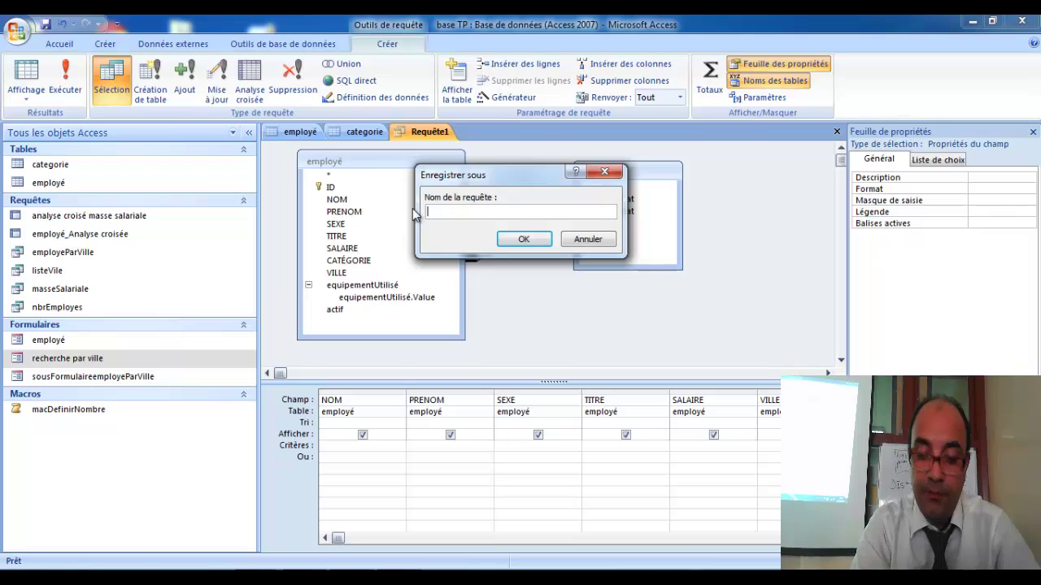
type("R")
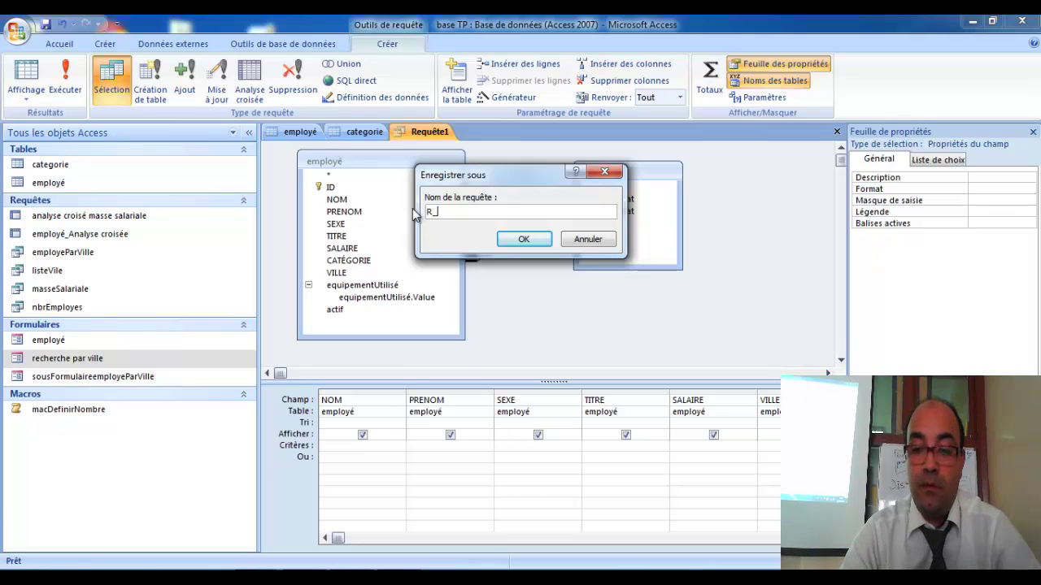
type("_INFO")
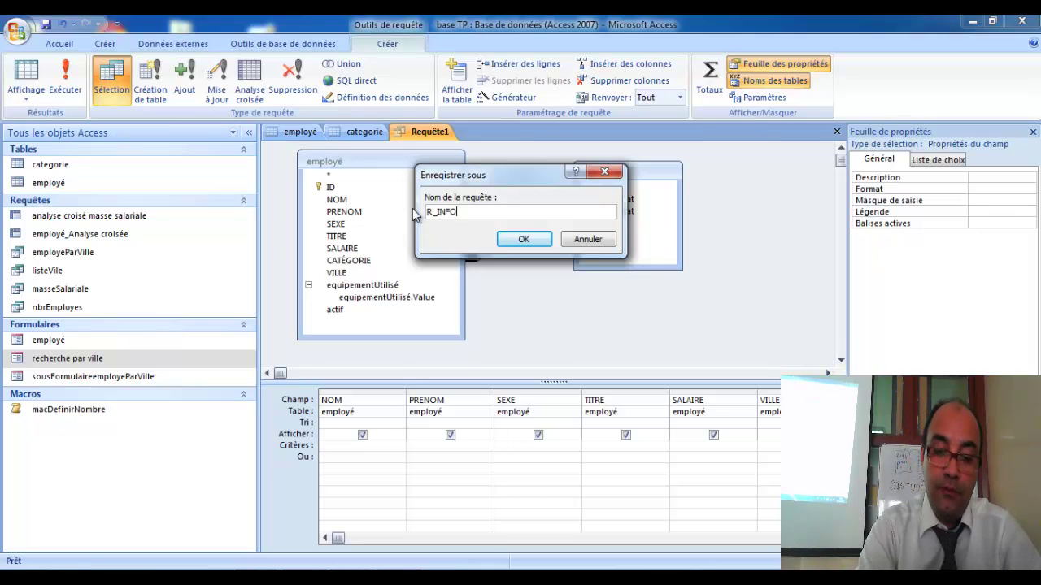
type("eMP")
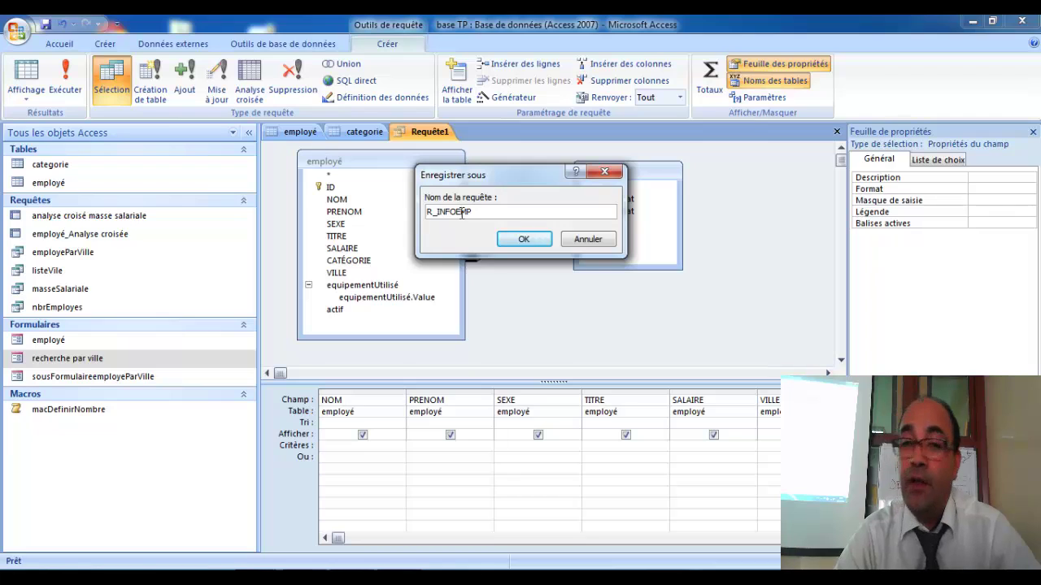
left_click(521, 238)
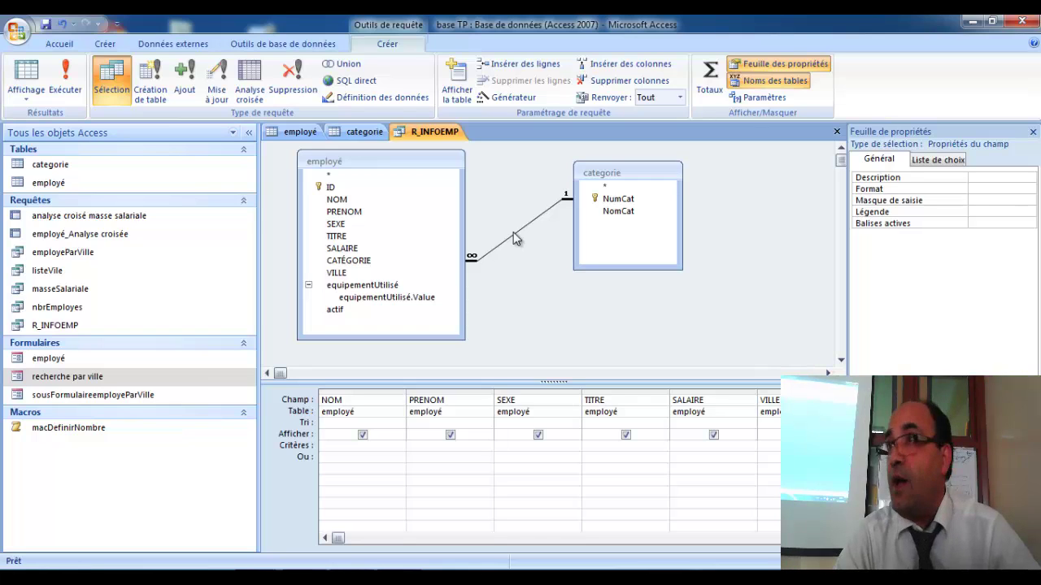
Close the R_INFOEMP query and the open categorie and employé tables
left_click(836, 131)
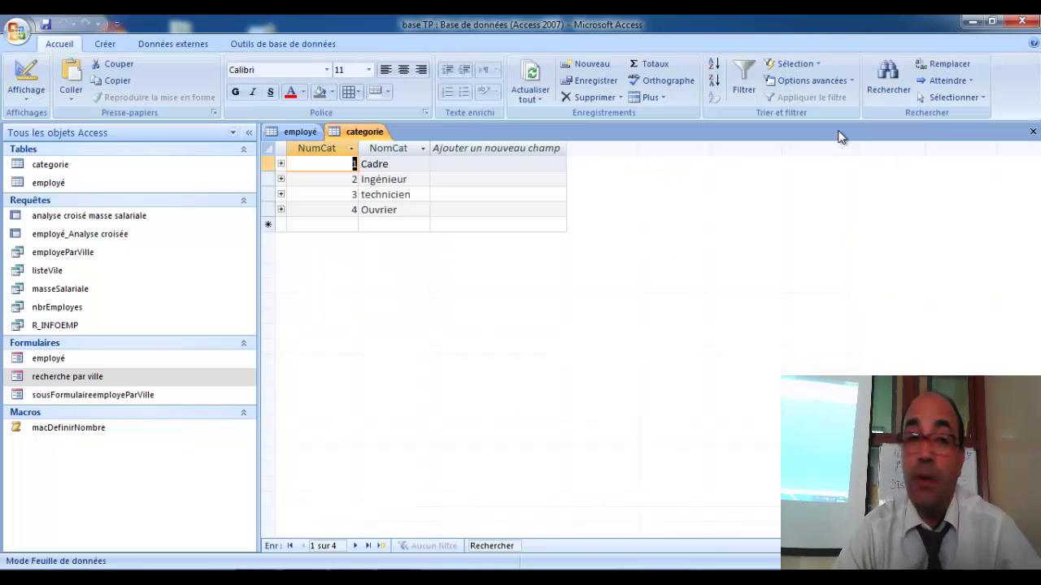
left_click(1033, 131)
left_click(1033, 131)
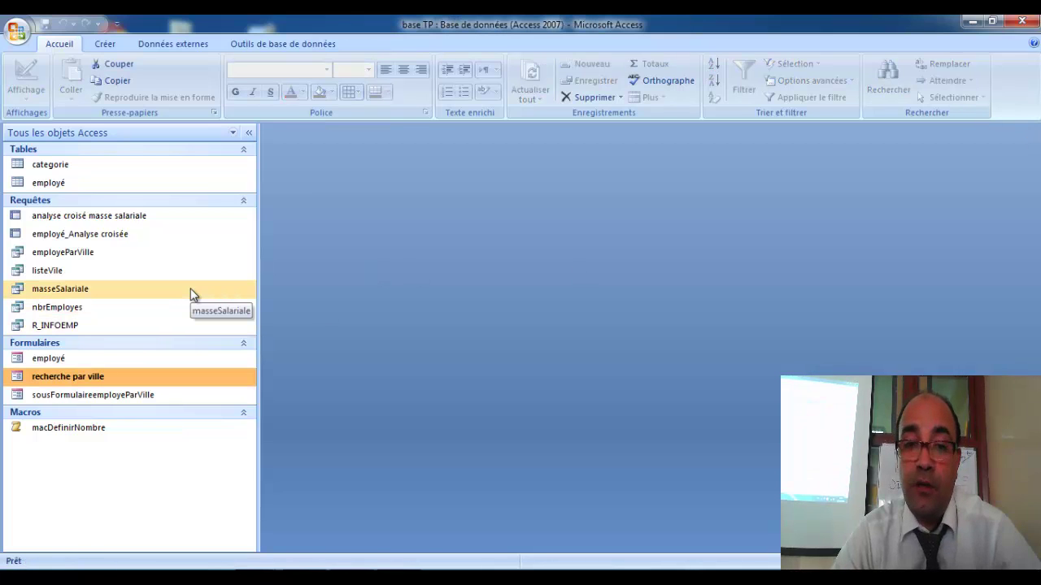
Create a new query on the employé table with only the VILLE field and run it
left_click(75, 184)
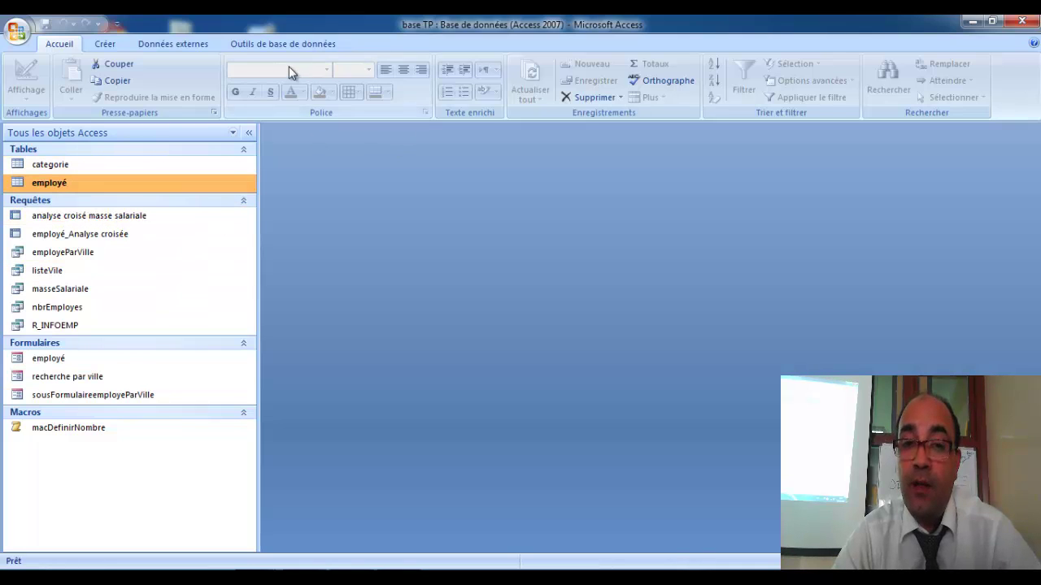
left_click(105, 44)
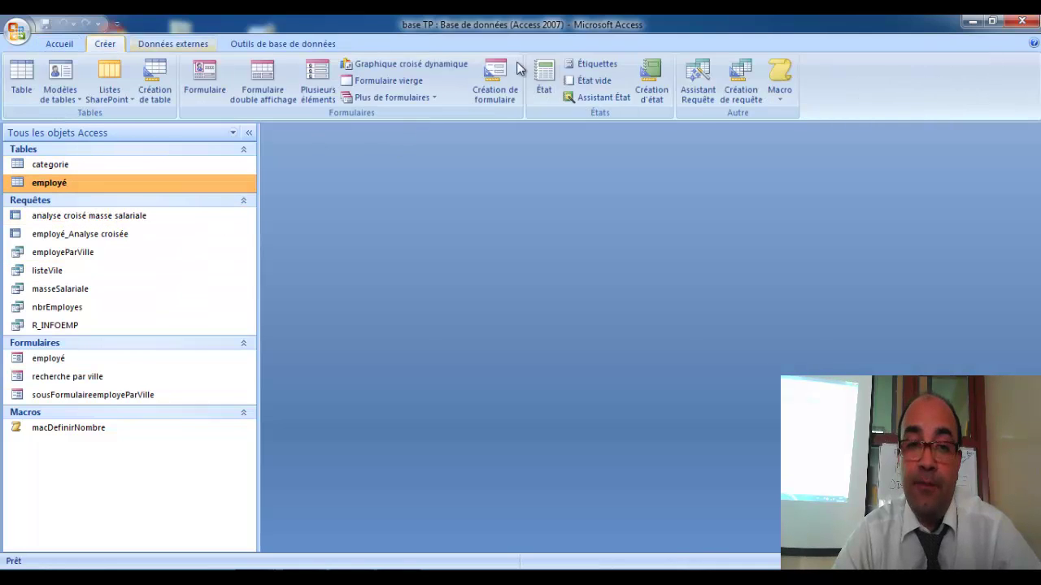
left_click(740, 88)
double_click(453, 398)
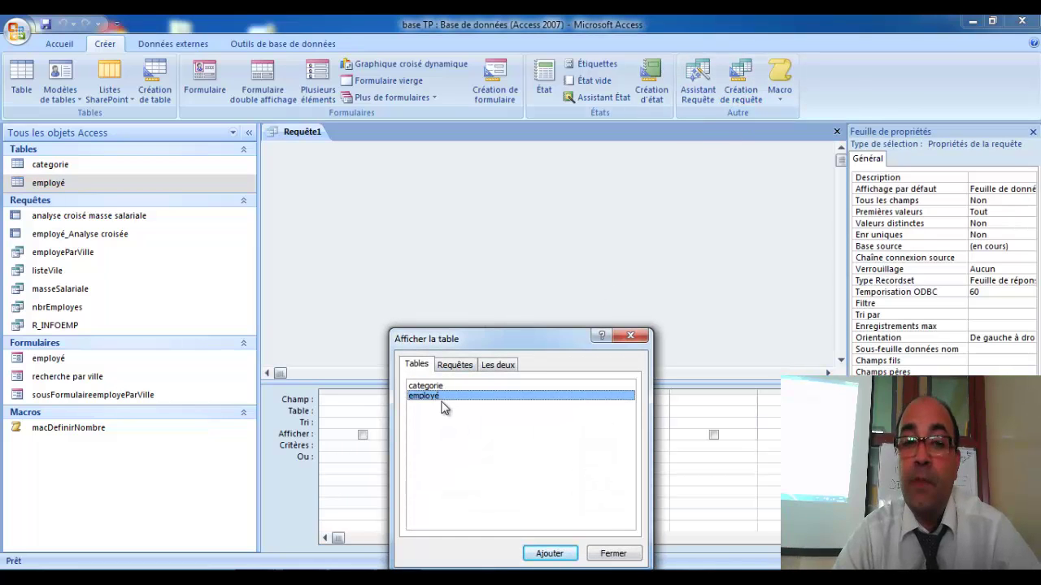
left_click(634, 338)
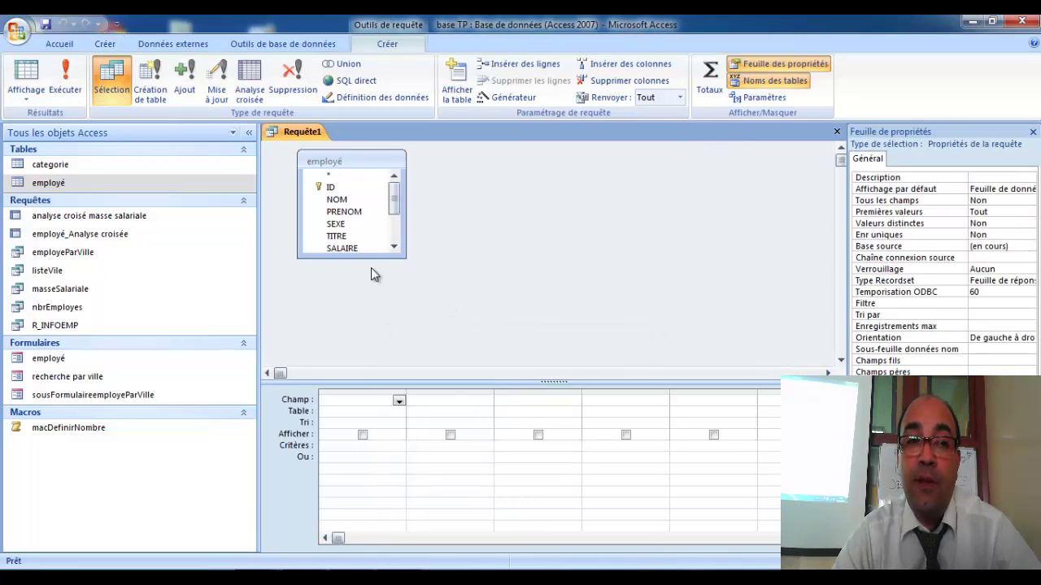
left_click_drag(405, 257, 419, 352)
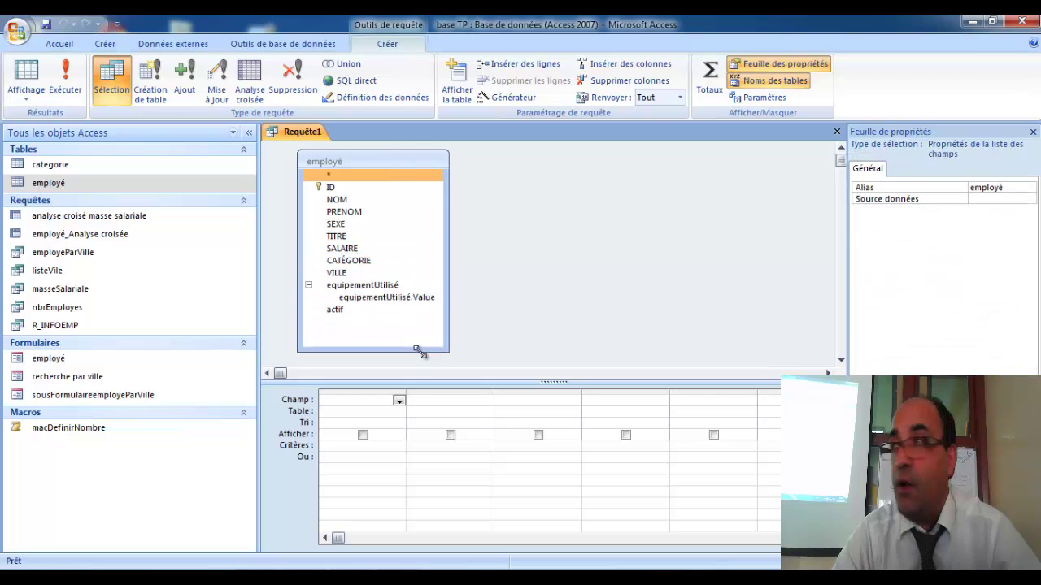
double_click(335, 273)
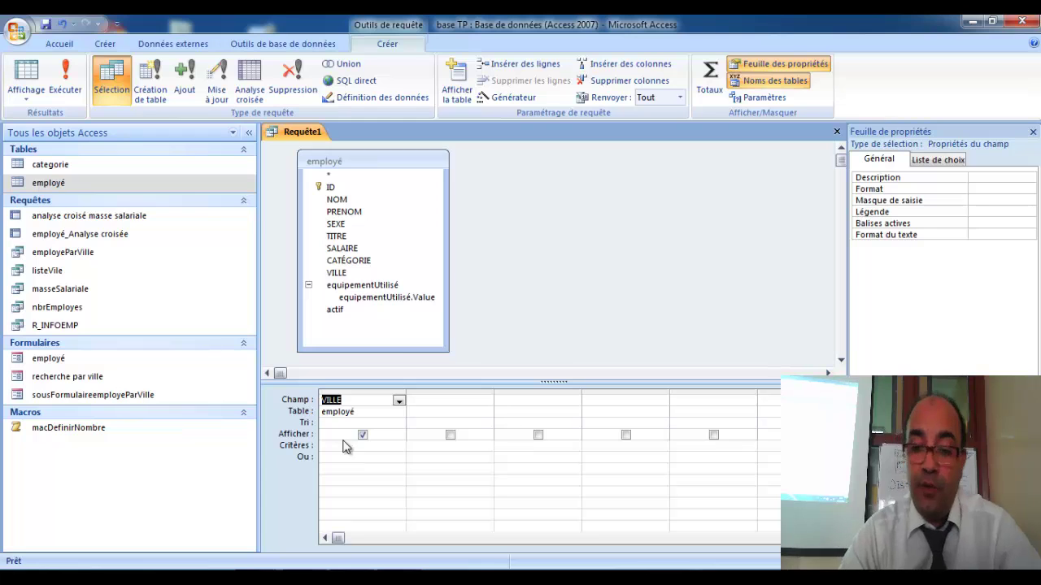
left_click(69, 88)
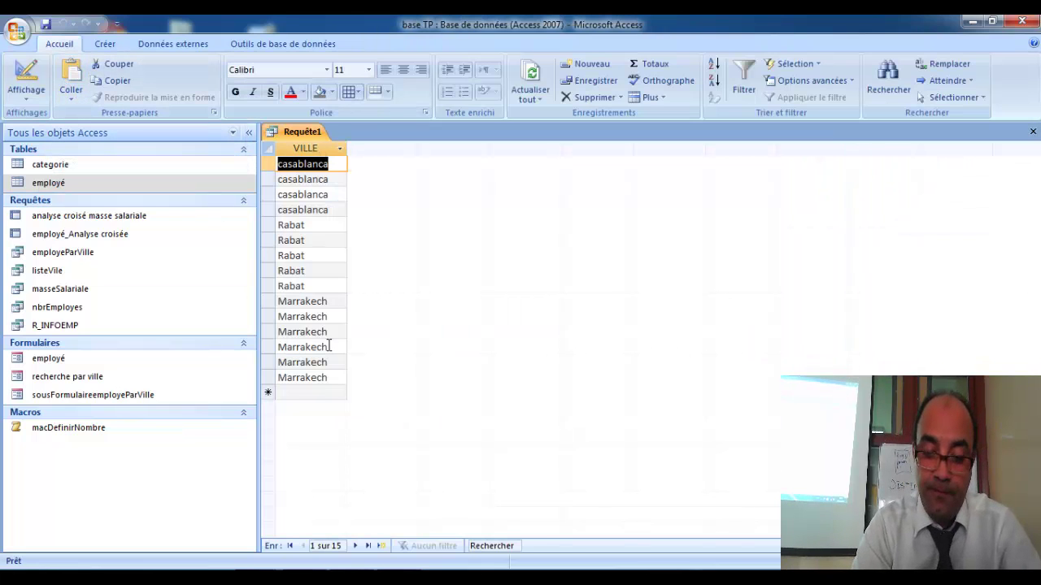
Save the city query as R_LISTEVILLES and close it
left_click(45, 30)
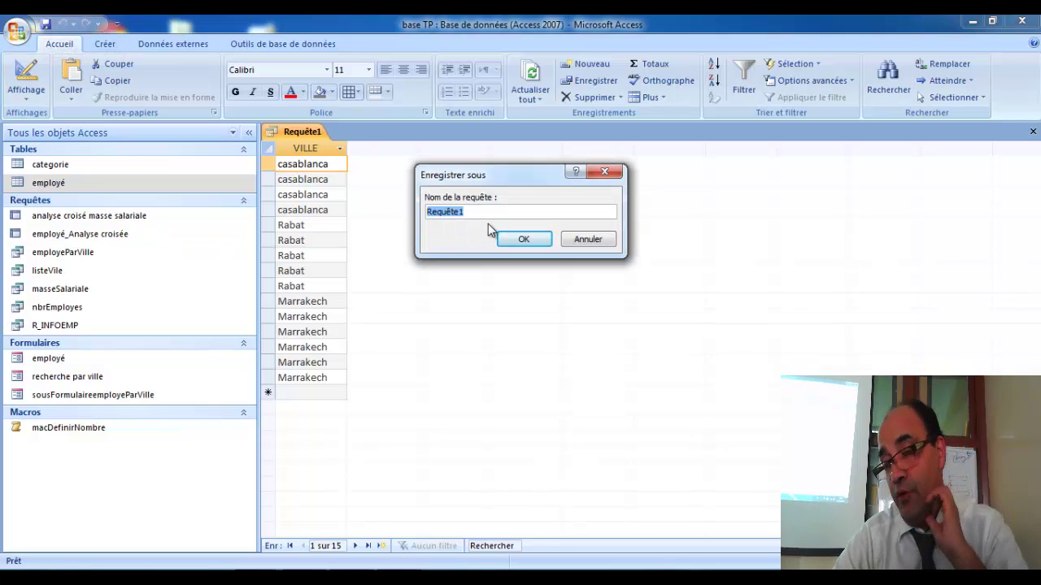
key("BackSpace")
type("R_LISTEVI")
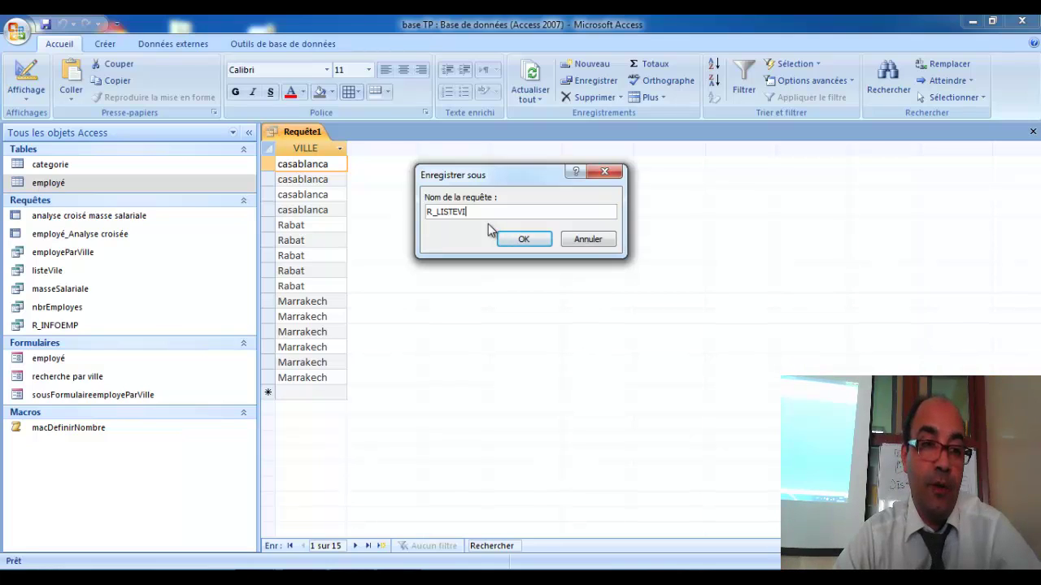
type("LLES")
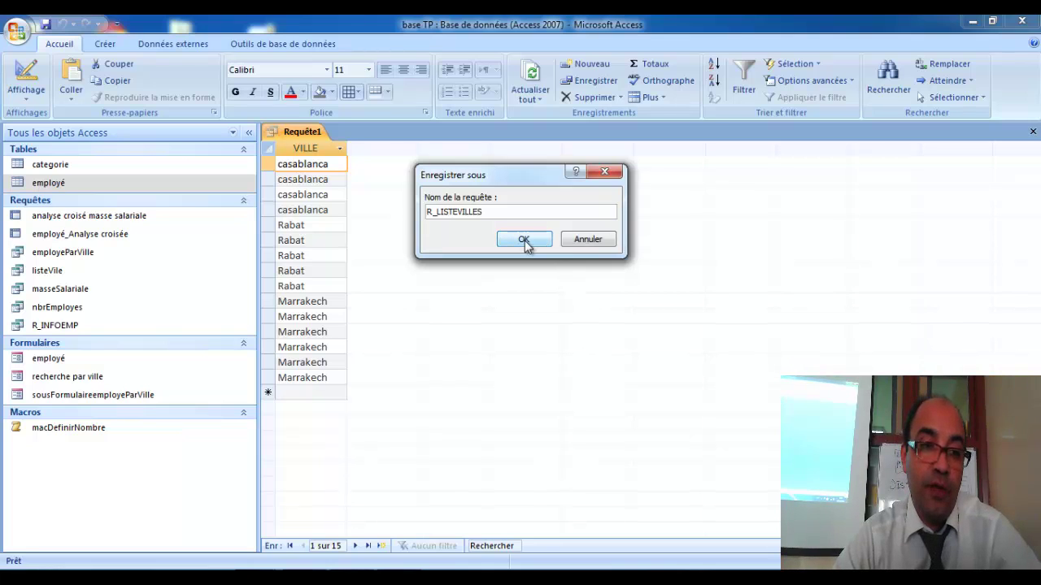
left_click(528, 242)
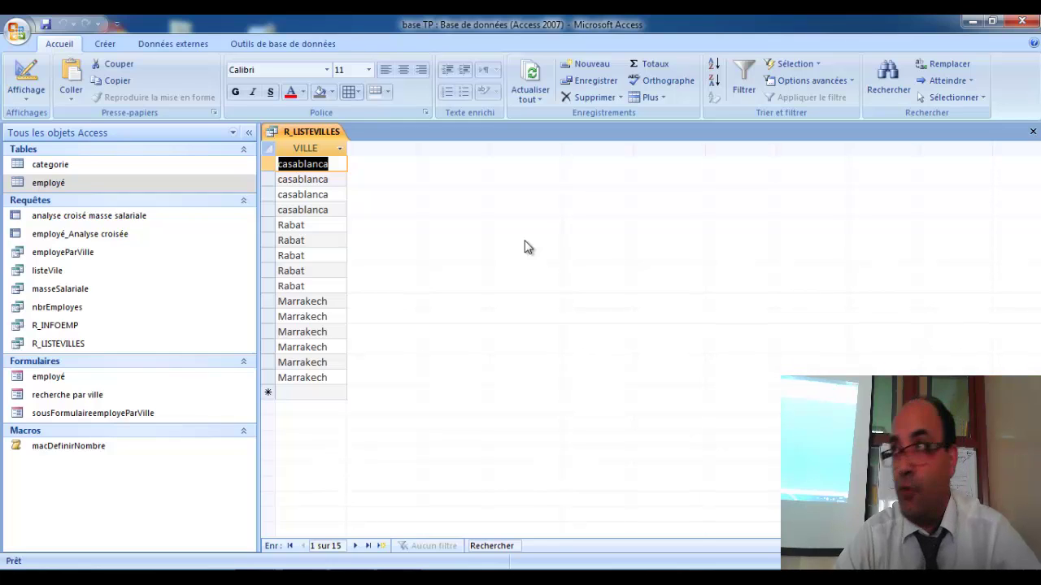
left_click(1033, 131)
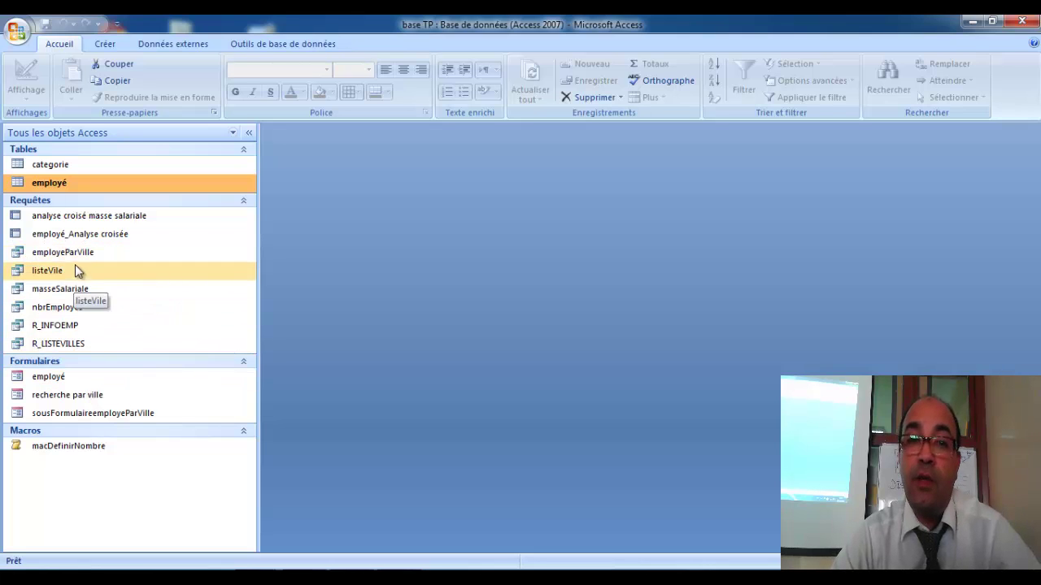
Create a datasheet form based on the R_INFOEMP query
left_click(74, 328)
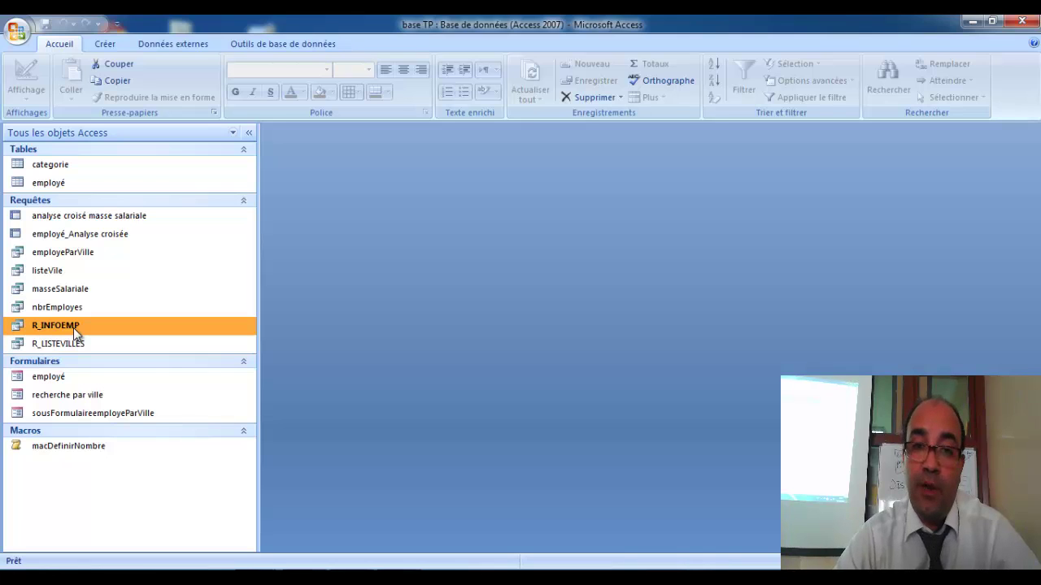
left_click(114, 46)
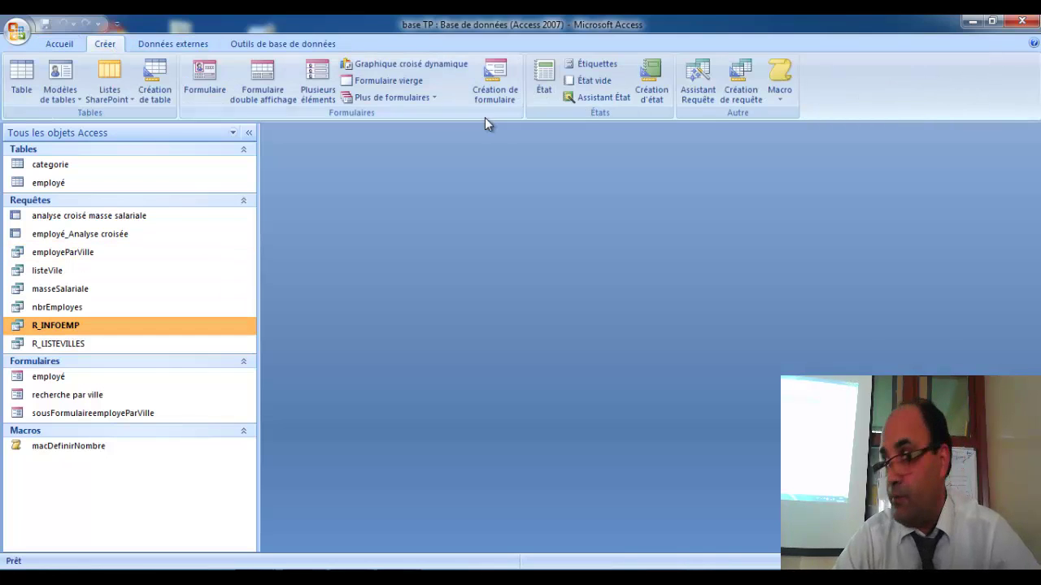
left_click(411, 101)
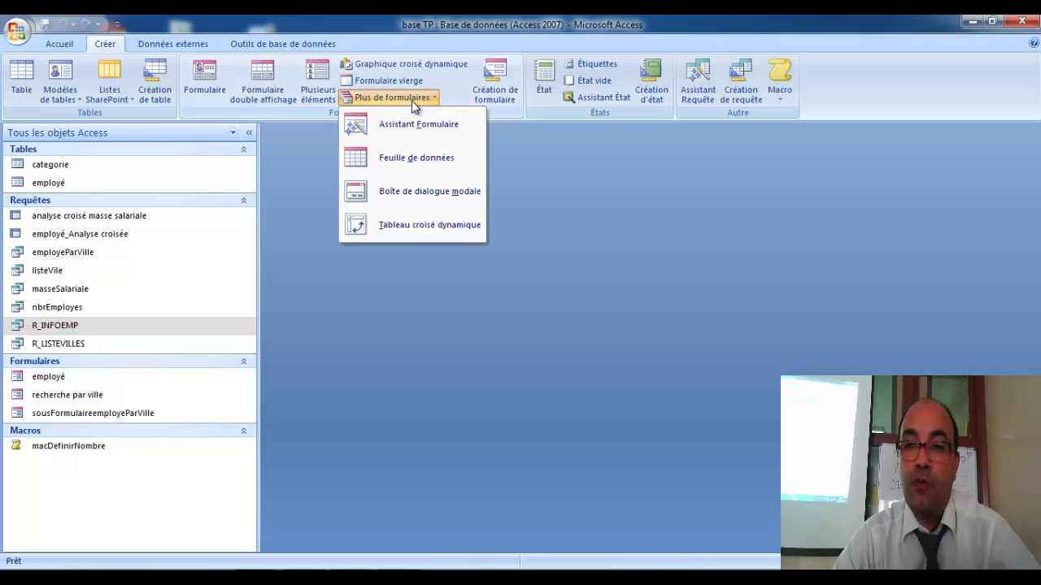
left_click(410, 162)
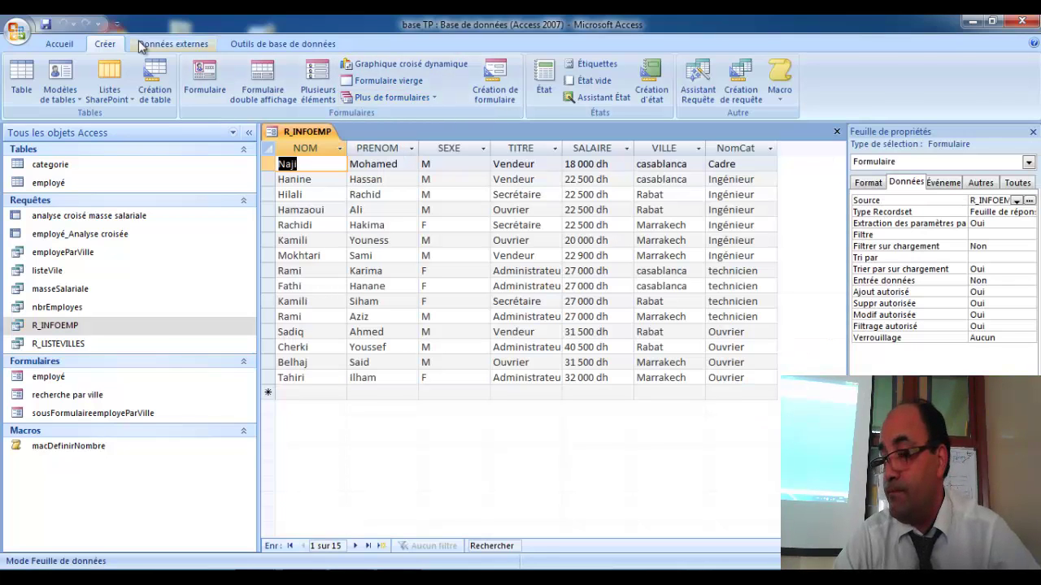
Save the datasheet form under the name R_INFOEMP and close it
left_click(46, 23)
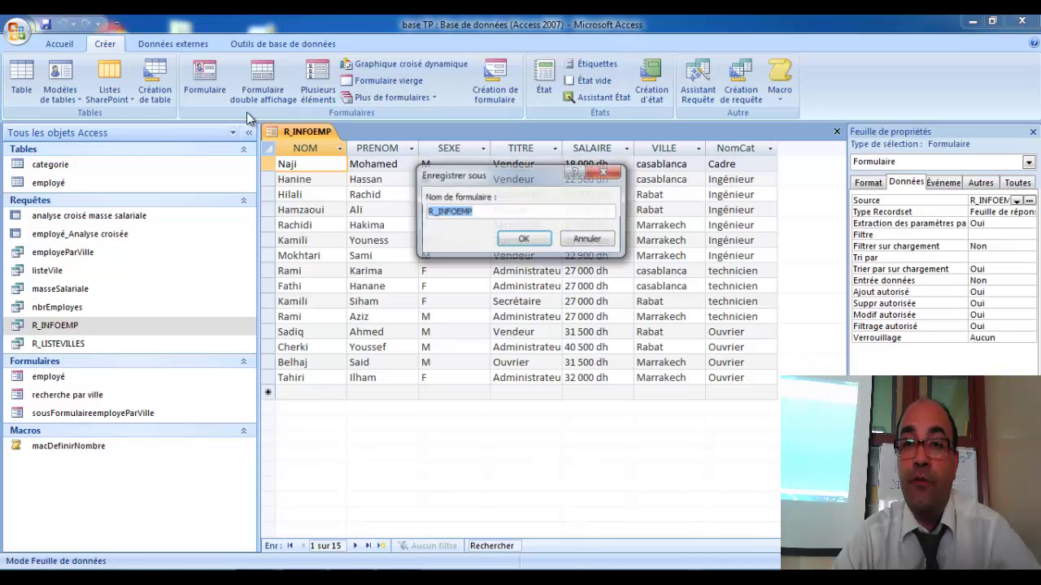
left_click(483, 211)
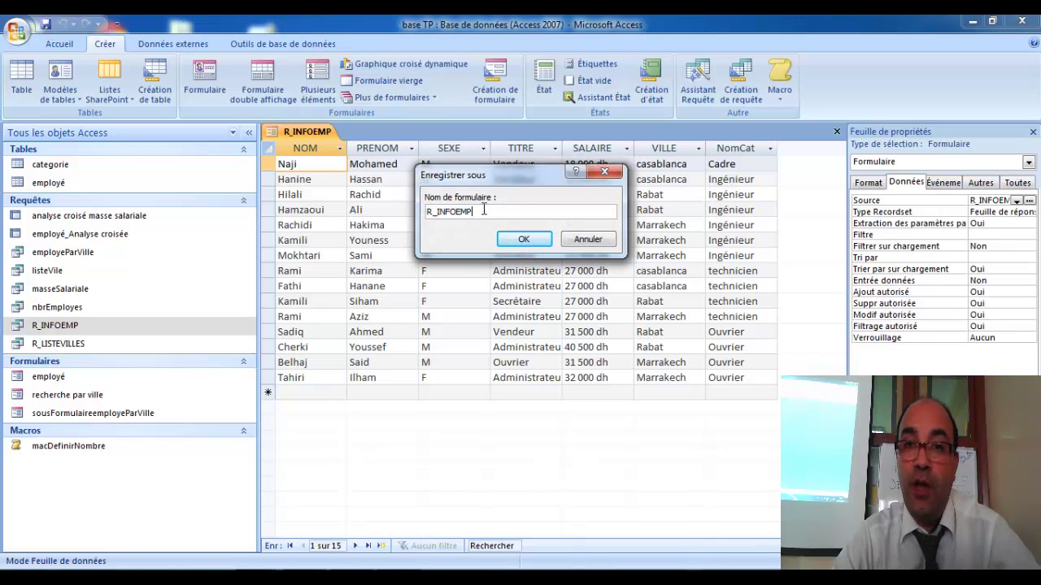
left_click(522, 242)
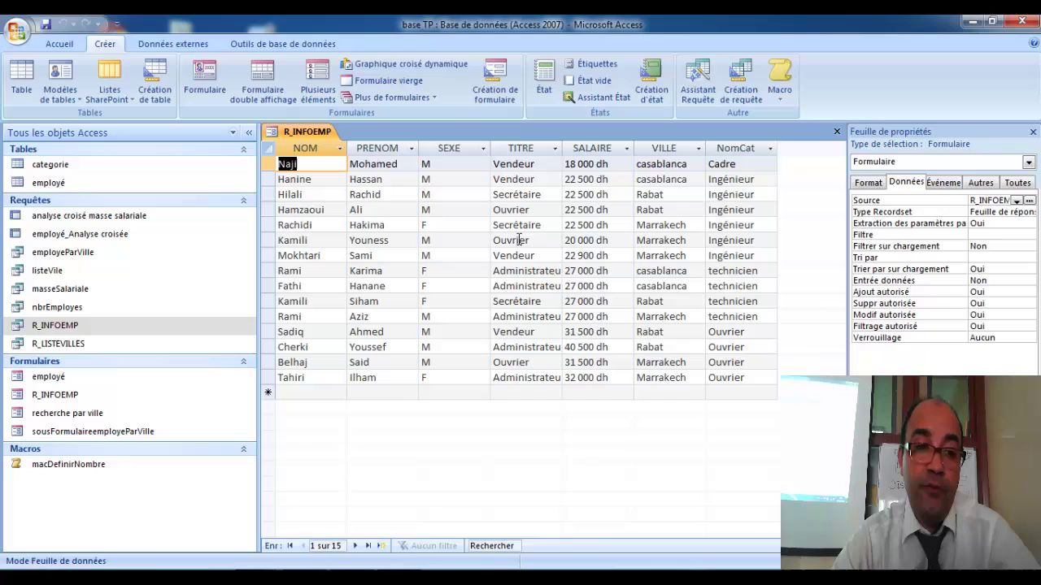
left_click(836, 130)
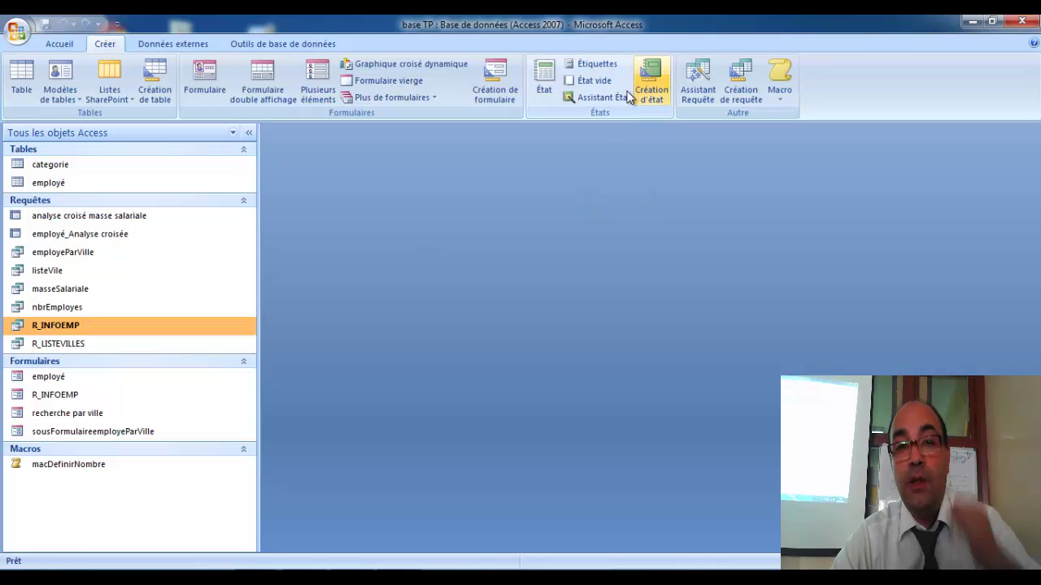
Create a new blank form in design view and insert the R_INFOEMP form as a subform in its detail section
left_click(501, 73)
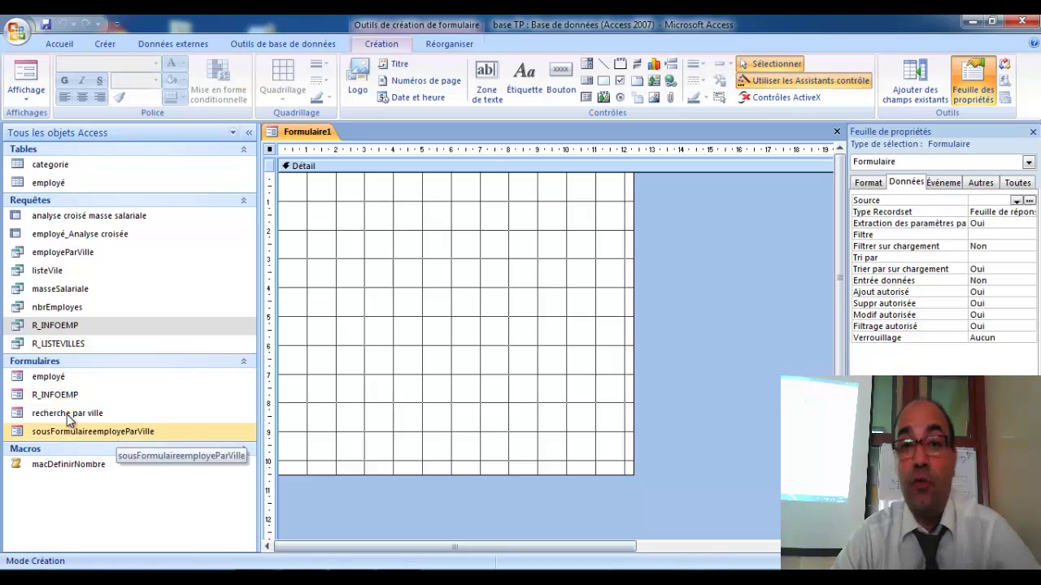
left_click_drag(65, 396, 291, 290)
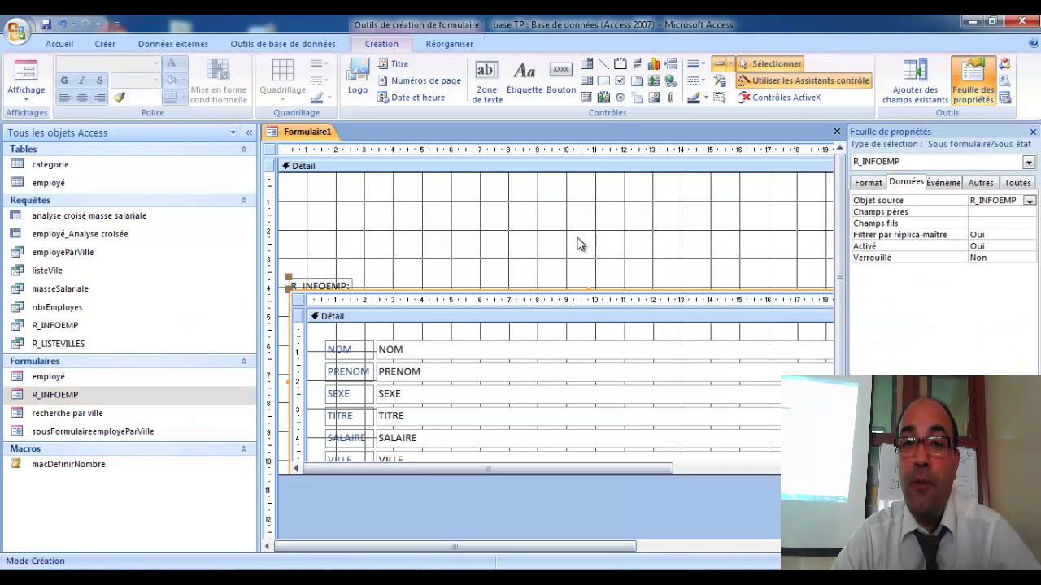
Draw a combo box above the subform that looks up its values in the R_LISTEVILLES query
left_click(585, 67)
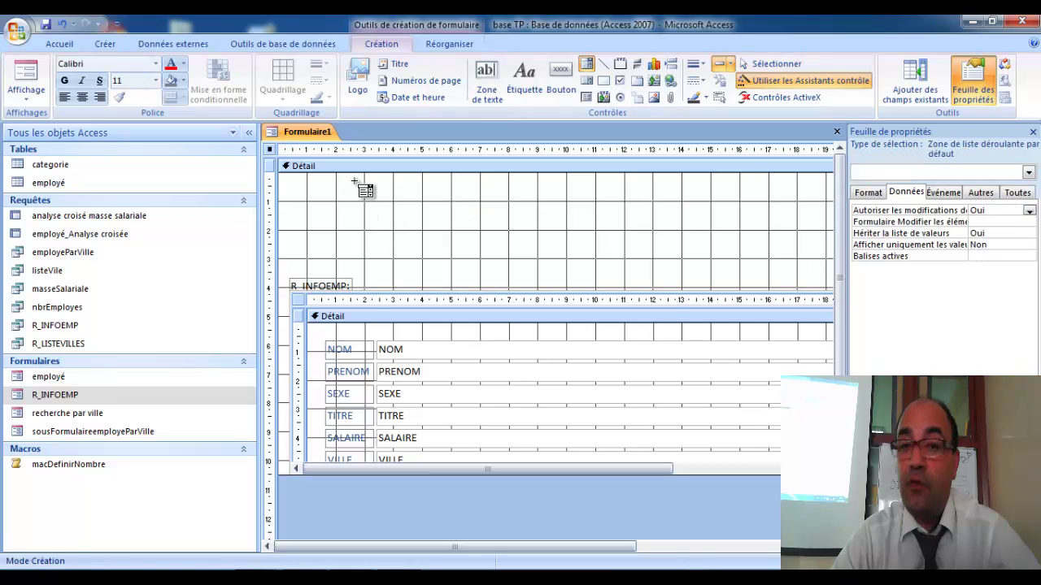
left_click_drag(356, 181, 563, 229)
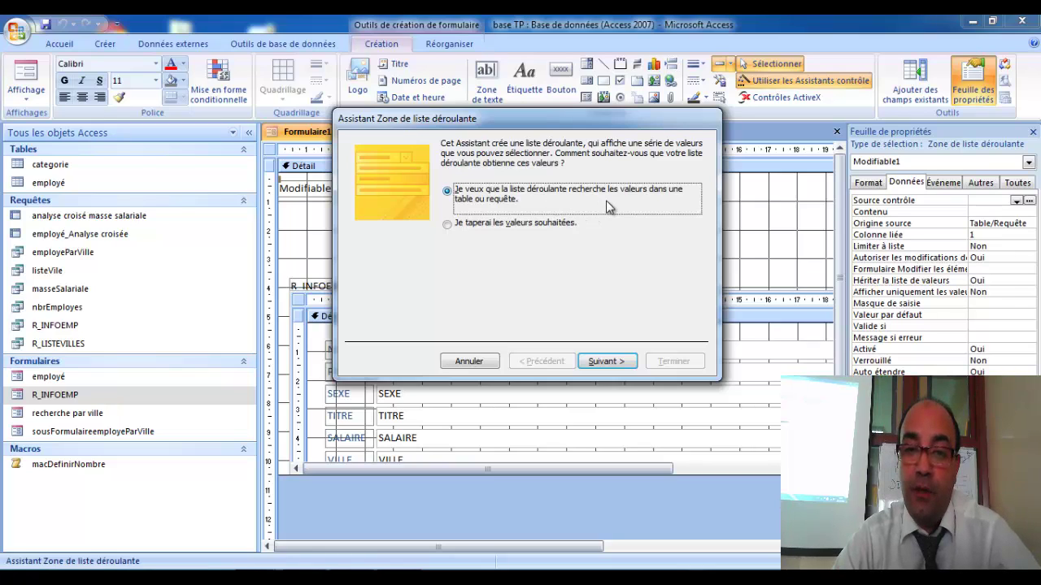
left_click(606, 361)
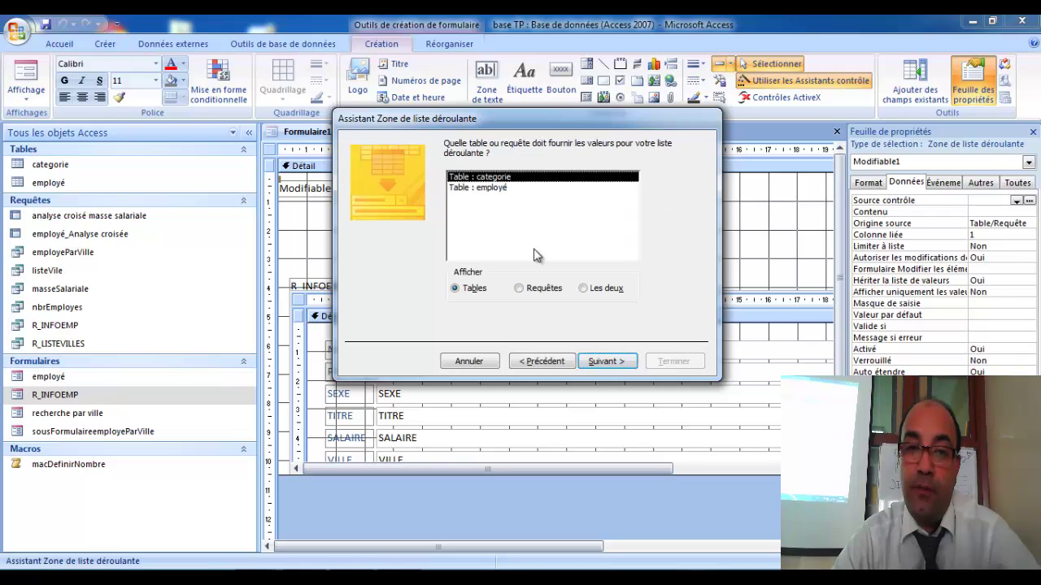
left_click(522, 290)
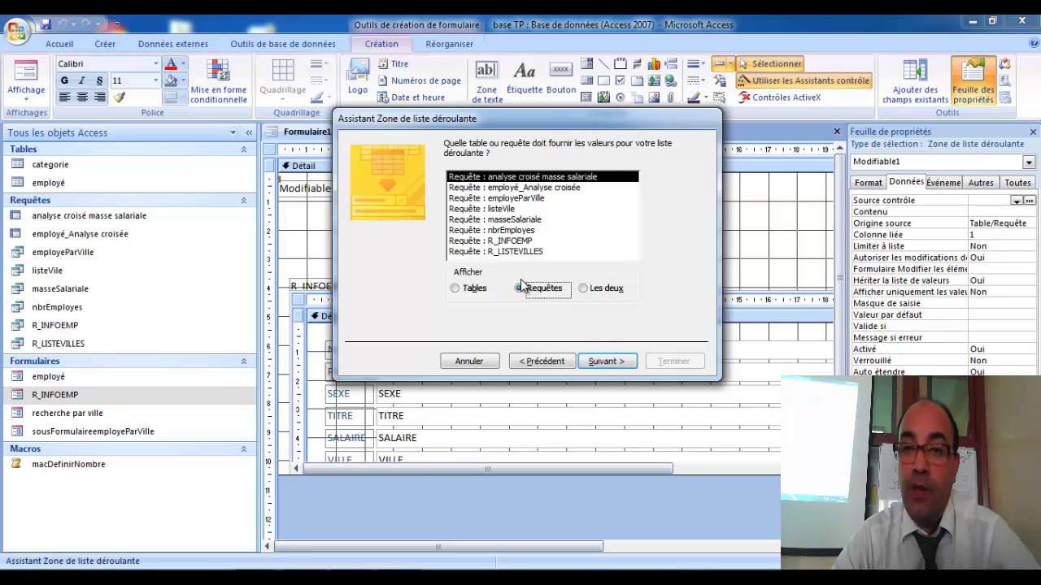
left_click(521, 253)
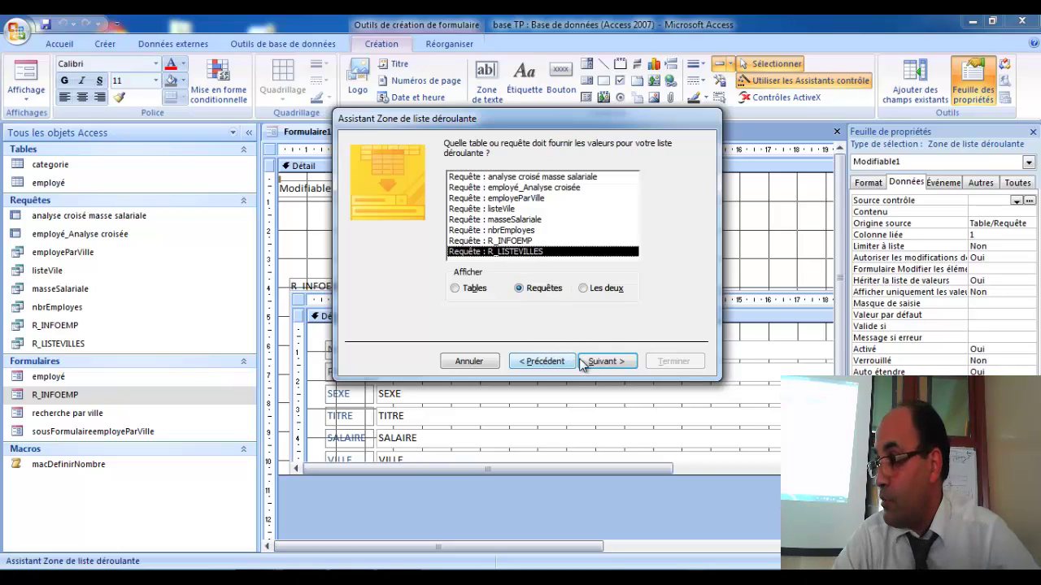
left_click(605, 362)
Include the VILLE field in the combo box, sort it ascending by VILLE, and finish with the label VILLE
left_click(492, 266)
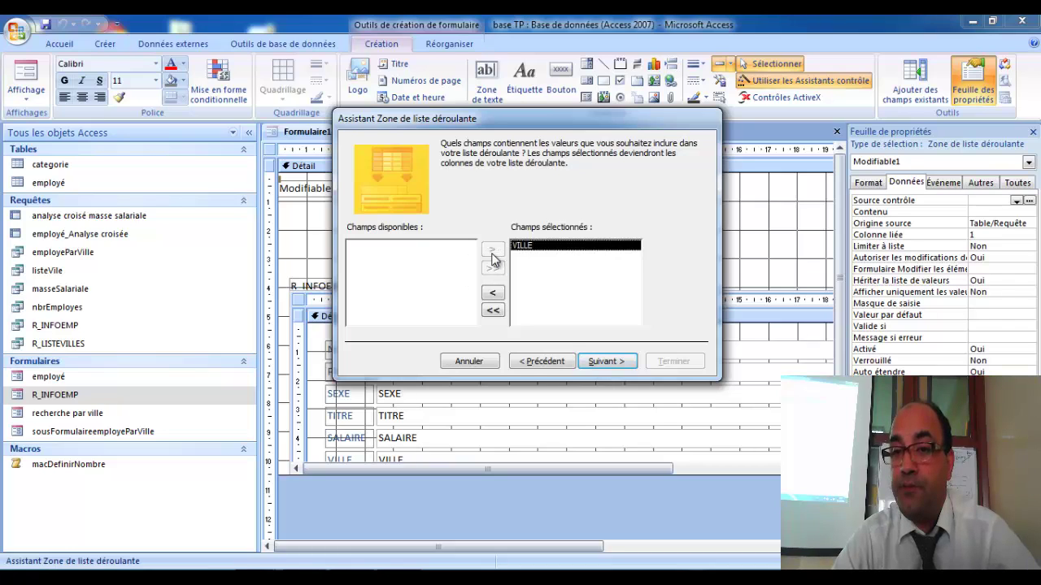
left_click(606, 361)
left_click(492, 203)
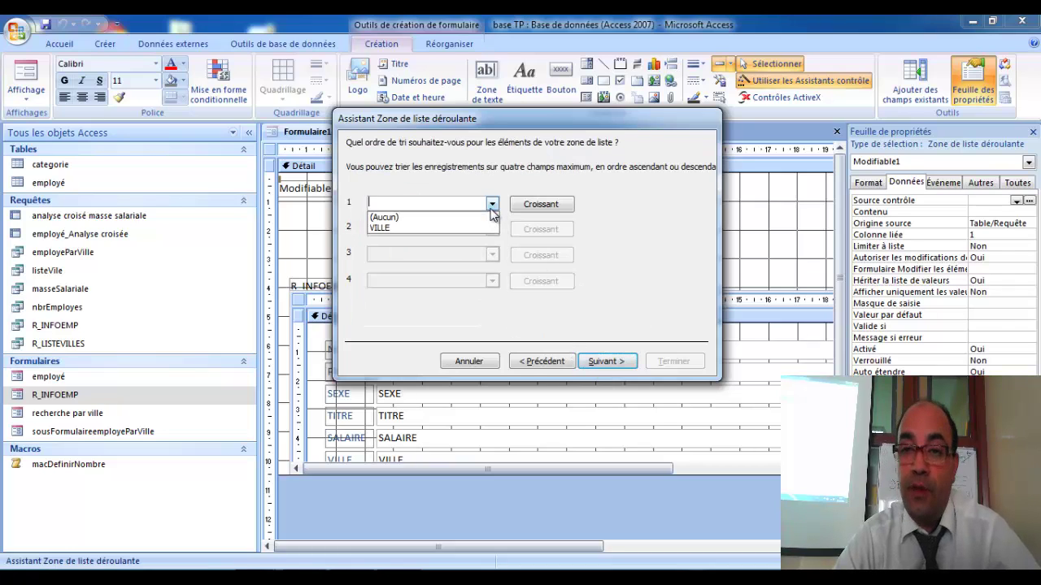
left_click(382, 225)
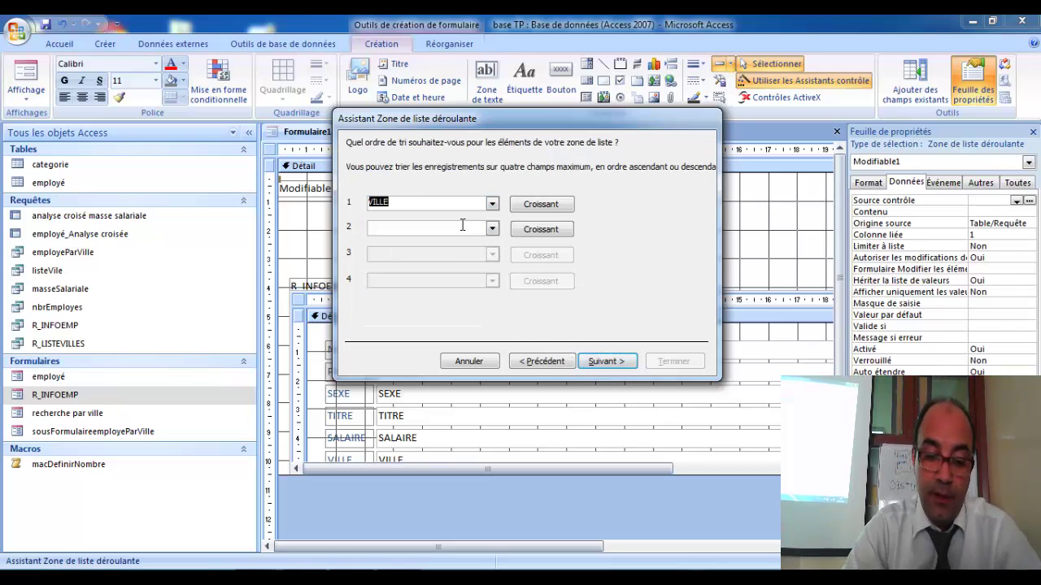
left_click(602, 362)
left_click(608, 362)
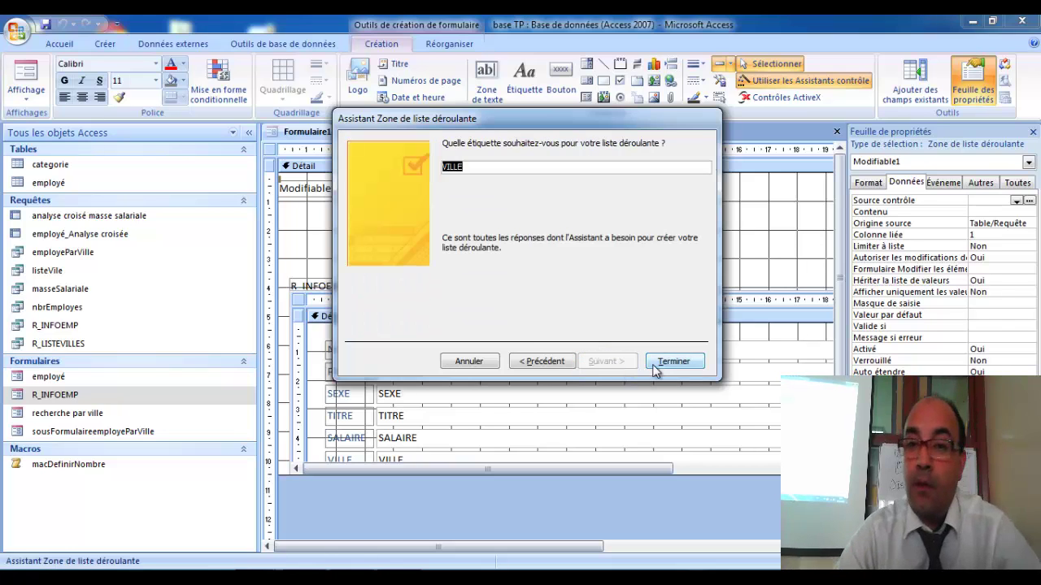
left_click(674, 362)
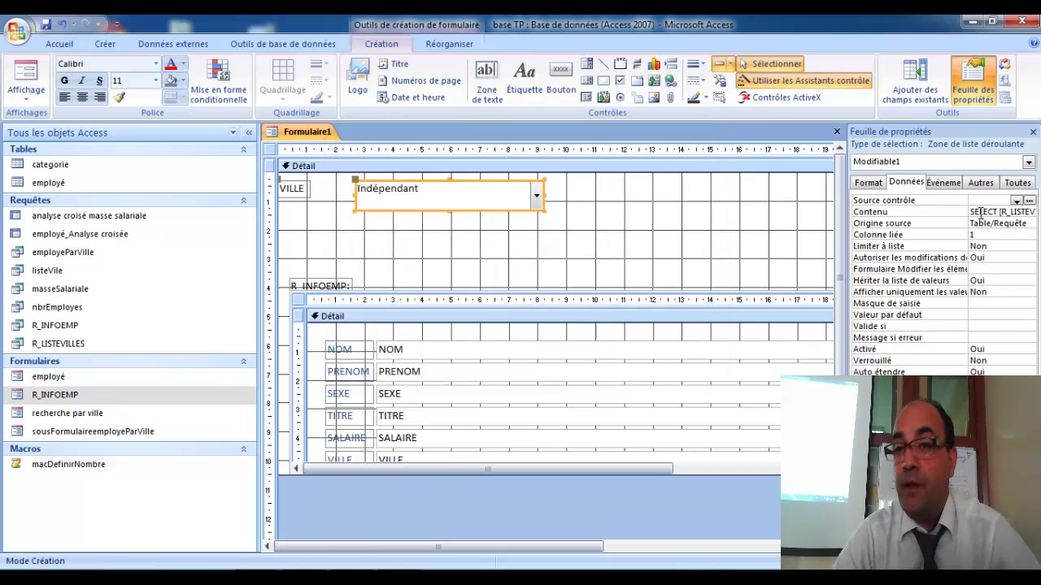
Add the keyword distinct after SELECT in the VILLE combo box's row source (Contenu)
left_click(998, 211)
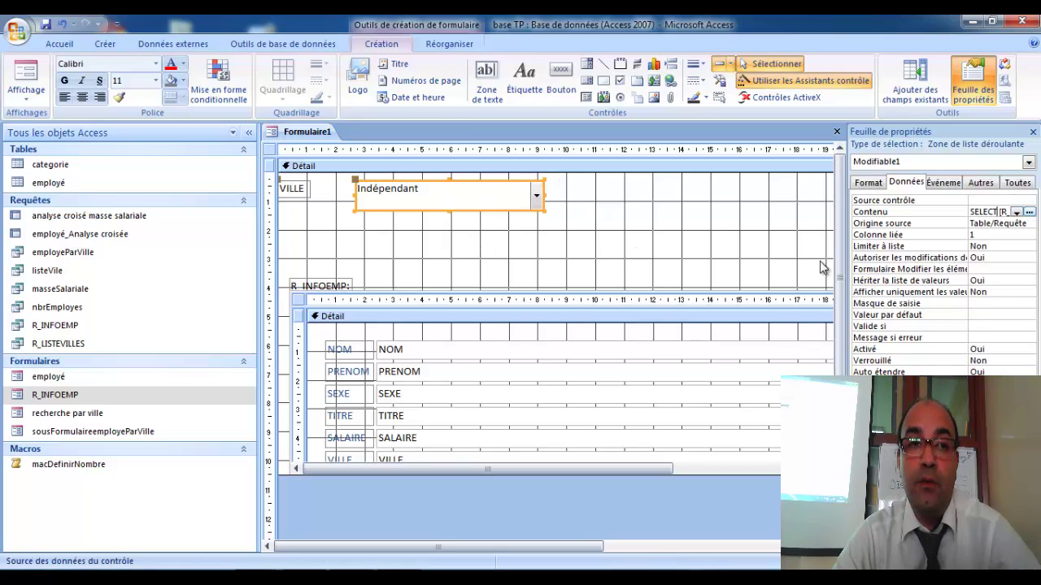
left_click_drag(846, 256, 638, 270)
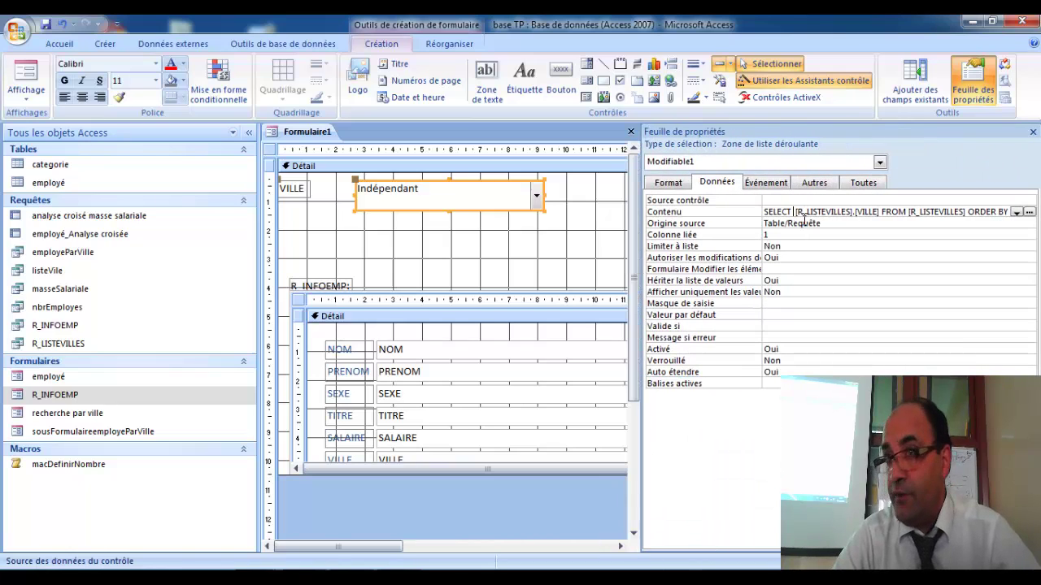
type("disti")
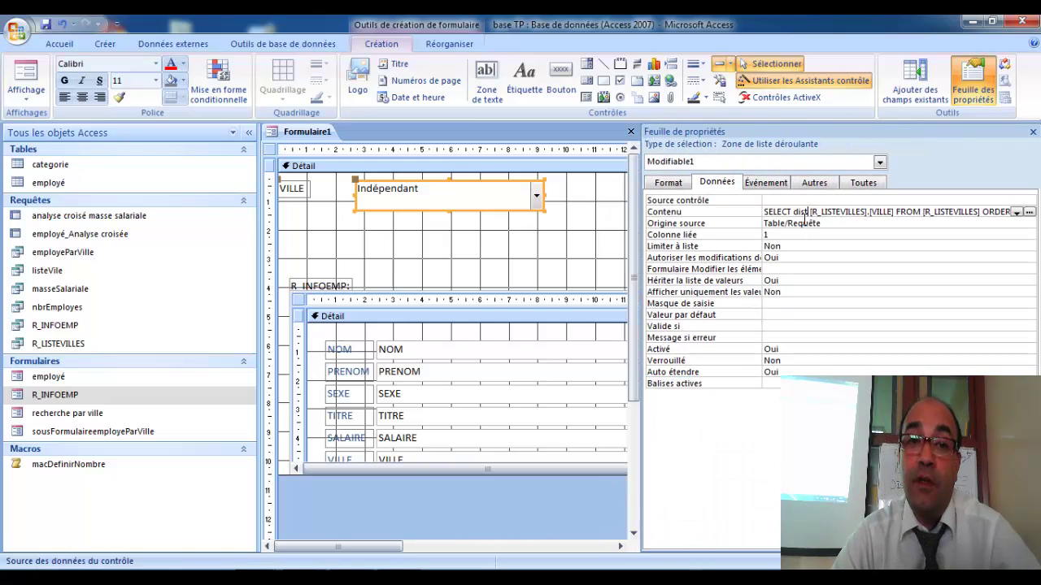
type("nct")
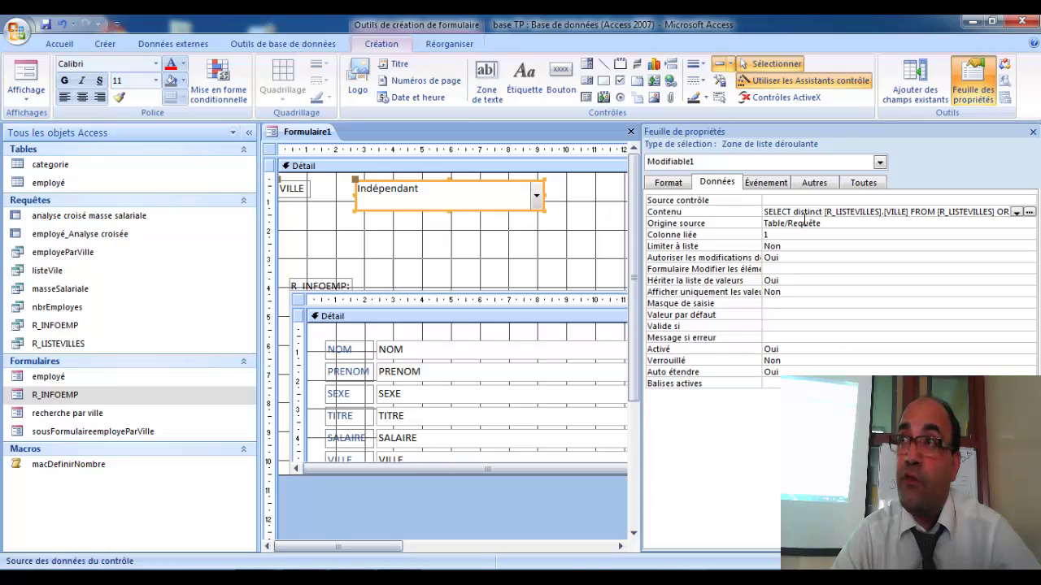
left_click(812, 249)
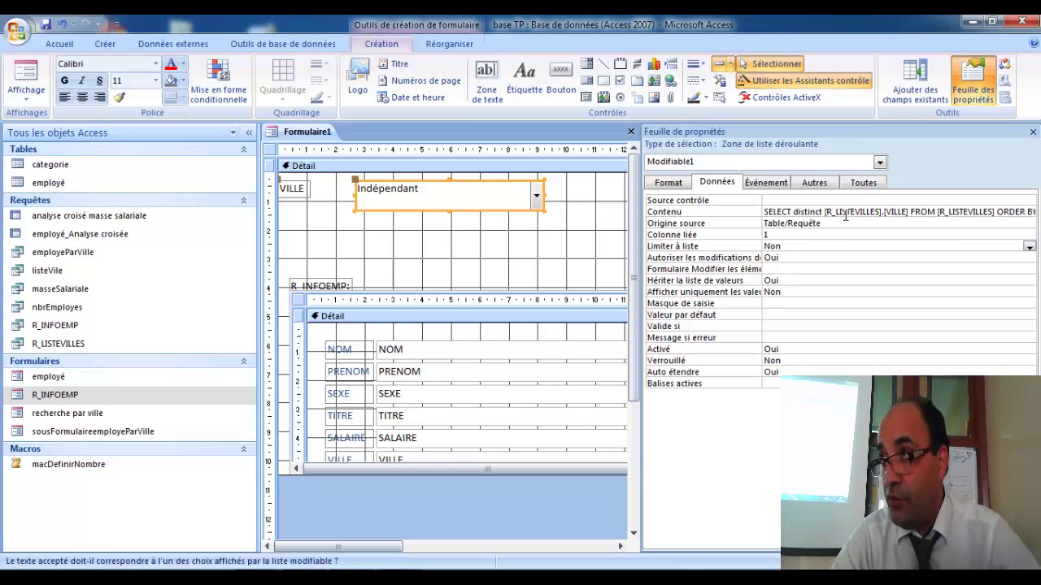
left_click(443, 235)
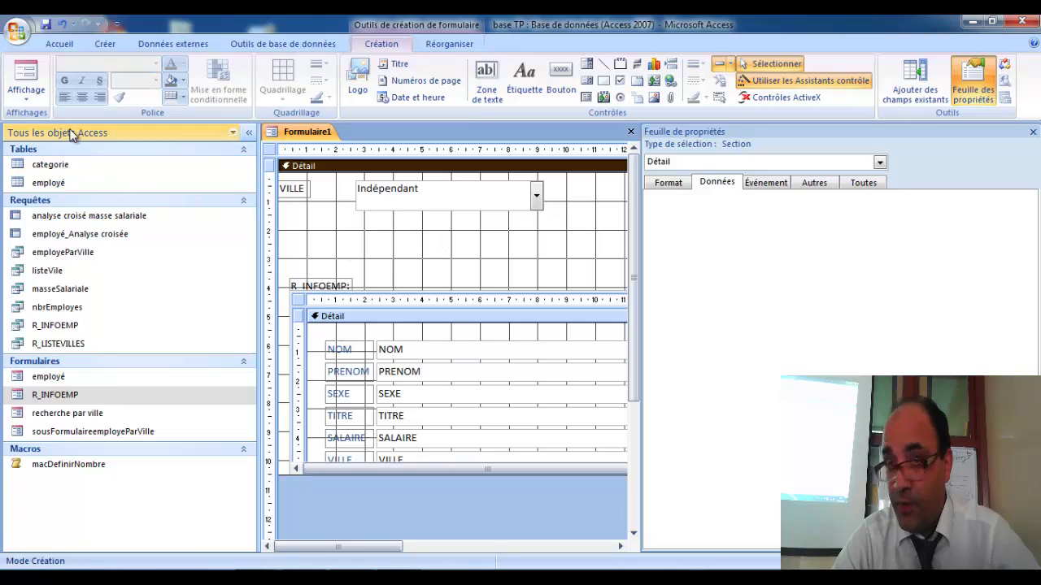
Display the form in form view and check the cities offered by the VILLE combo box against the employee subform
left_click(26, 81)
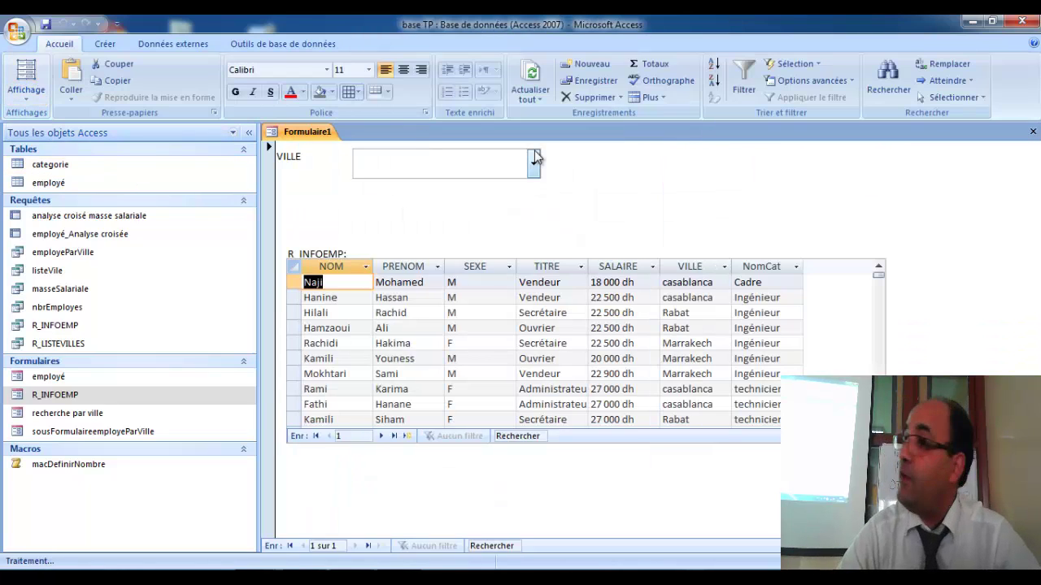
left_click(535, 164)
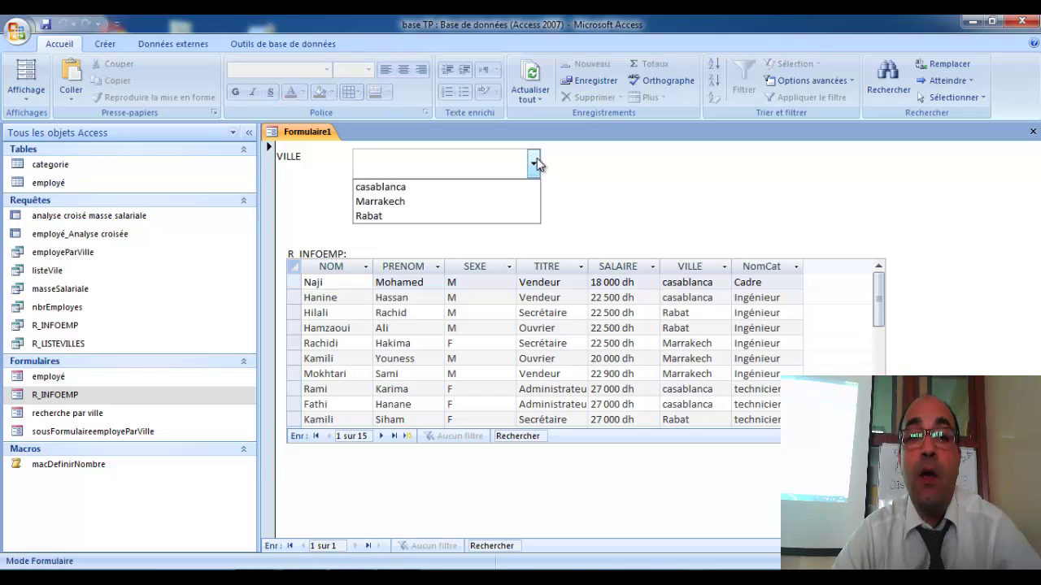
left_click(651, 190)
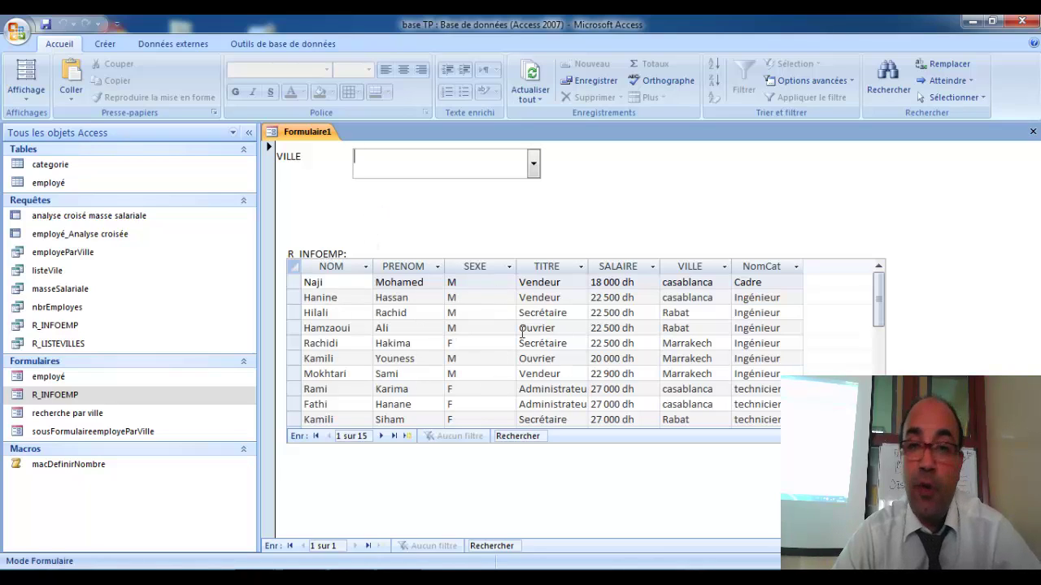
left_click(533, 165)
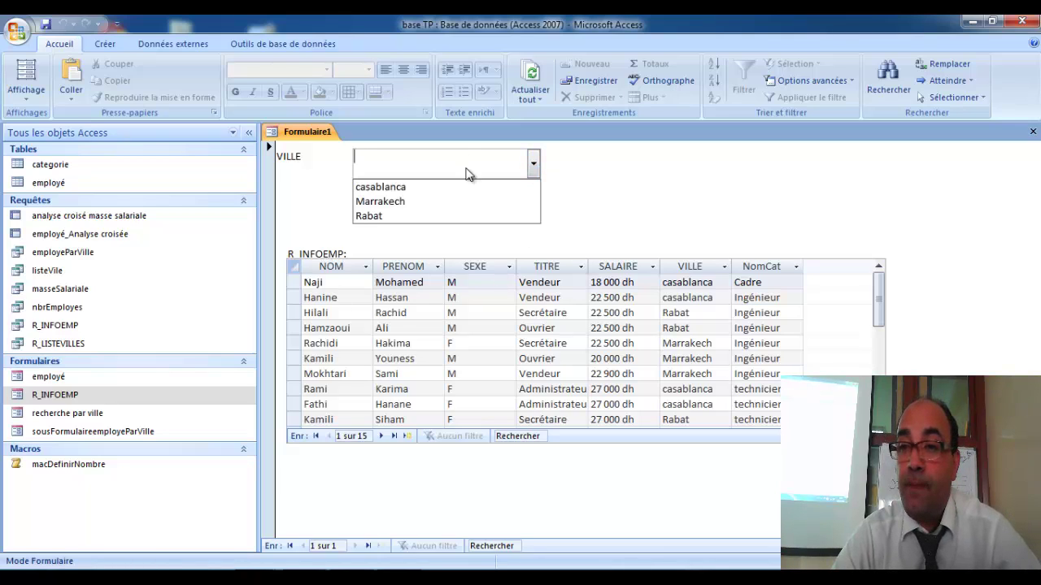
left_click(444, 317)
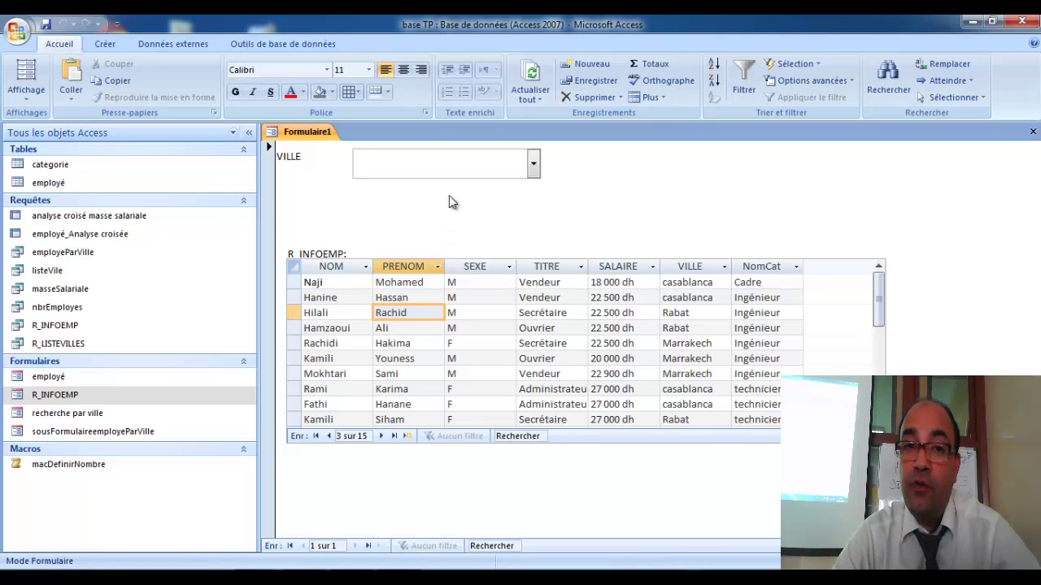
left_click(447, 166)
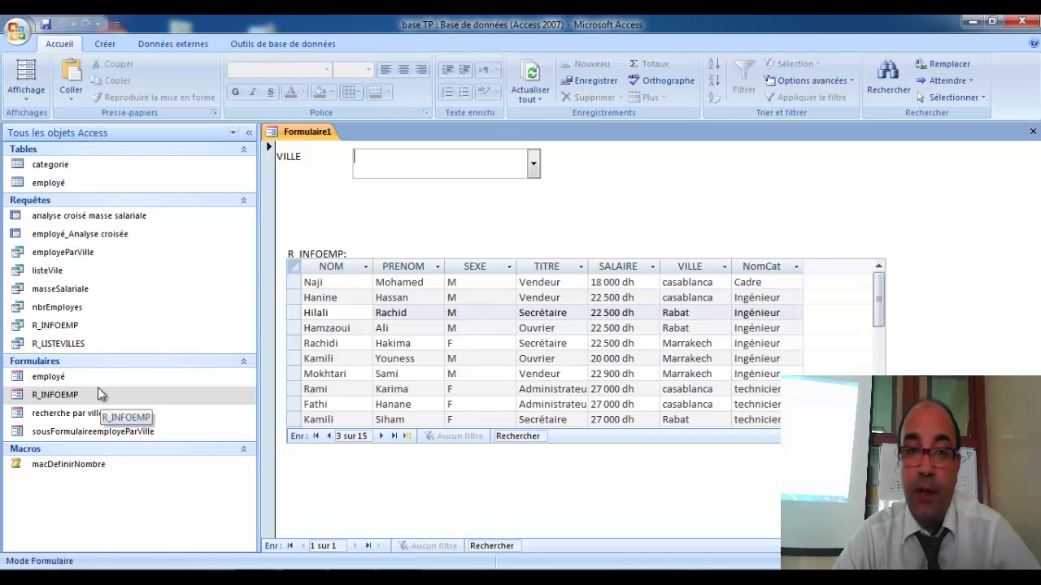
Open the R_INFOEMP query in design view
left_click(103, 332)
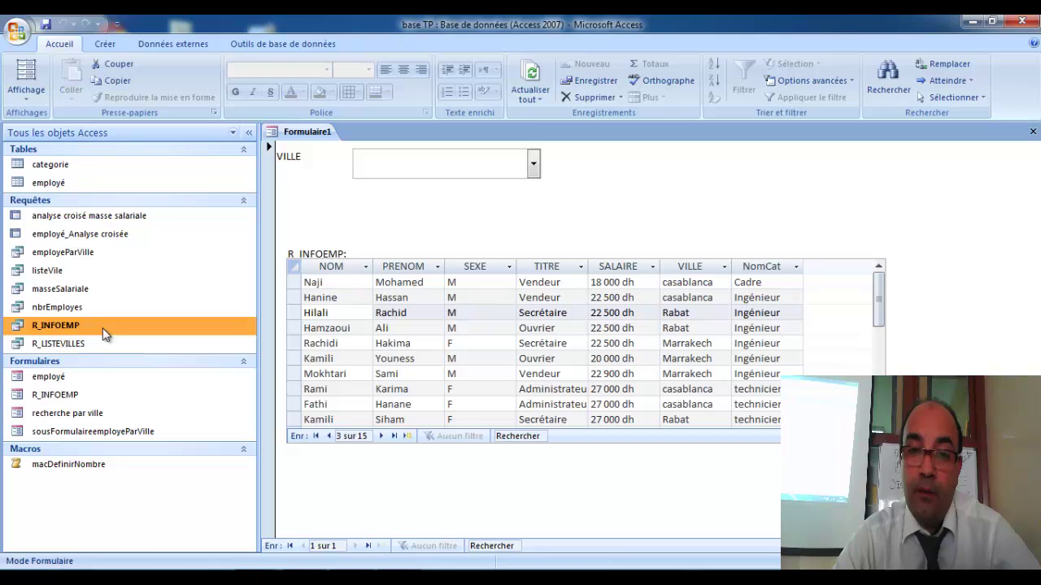
right_click(103, 332)
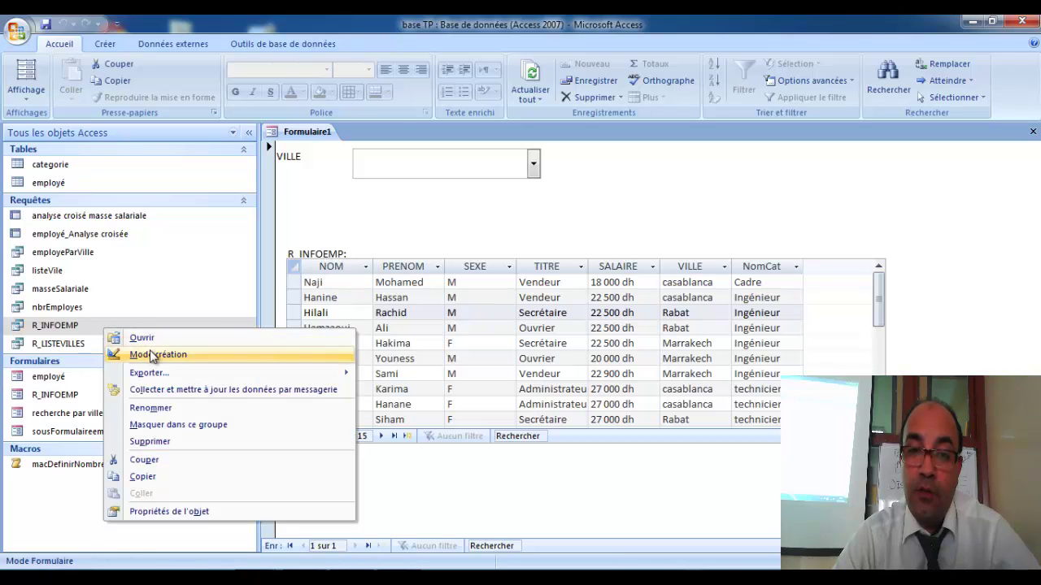
left_click(146, 353)
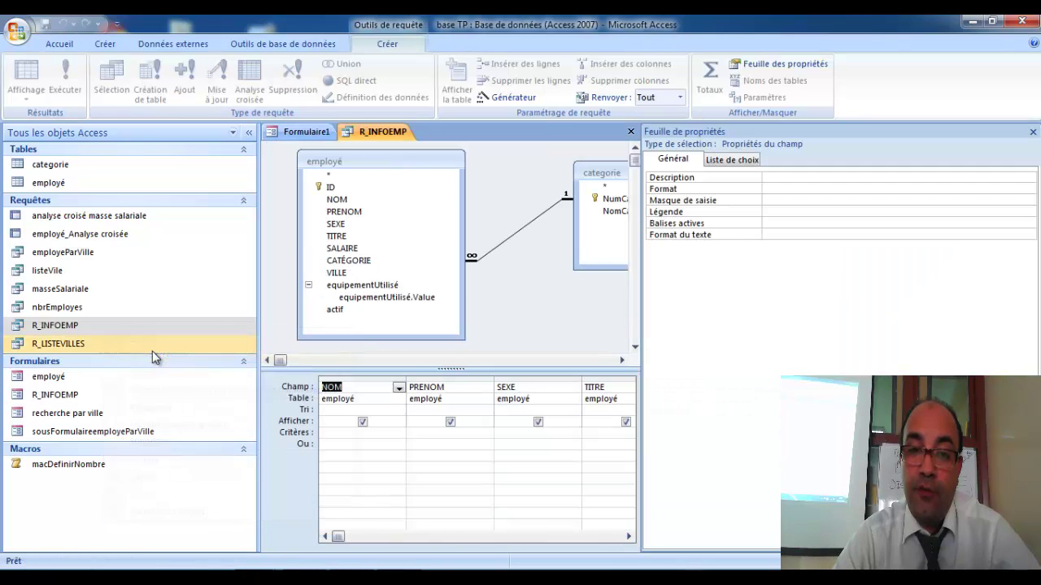
Set the VILLE criterion in the R_INFOEMP query to Formulaires![Formulaire1]![Modifiable1] with the expression builder, and save and close the query
left_click(1033, 131)
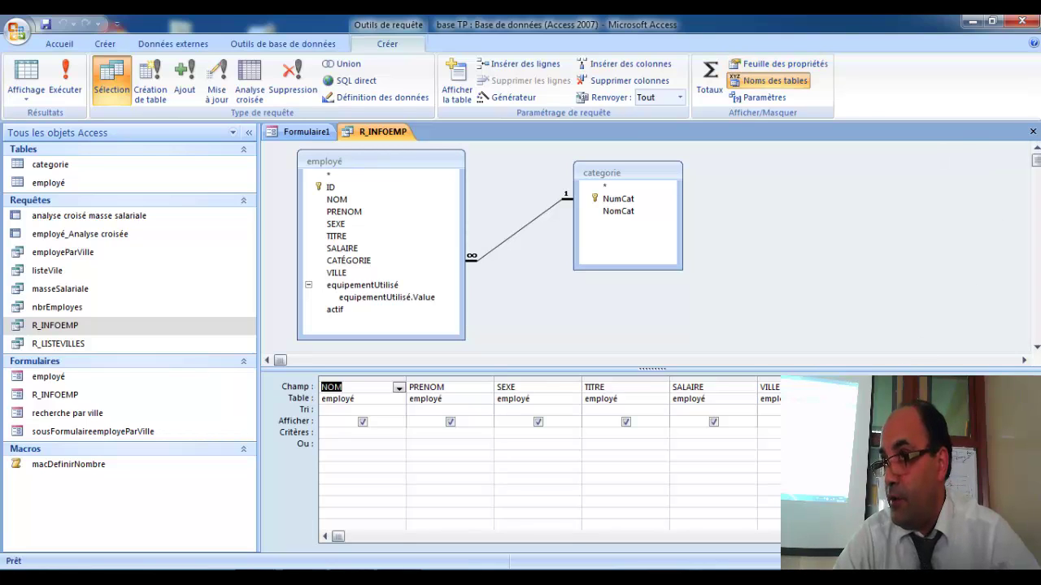
left_click(797, 444)
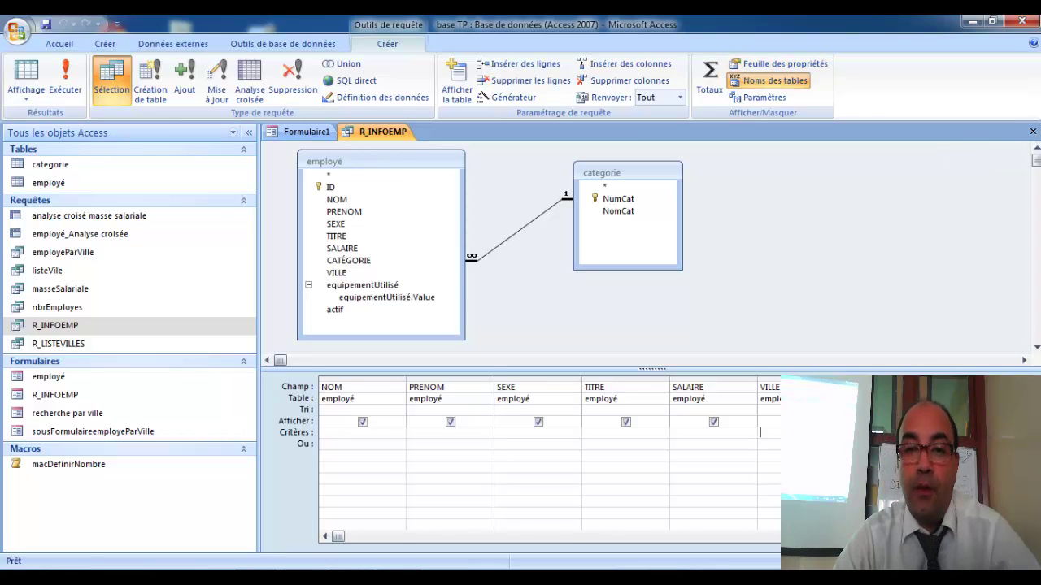
left_click(504, 97)
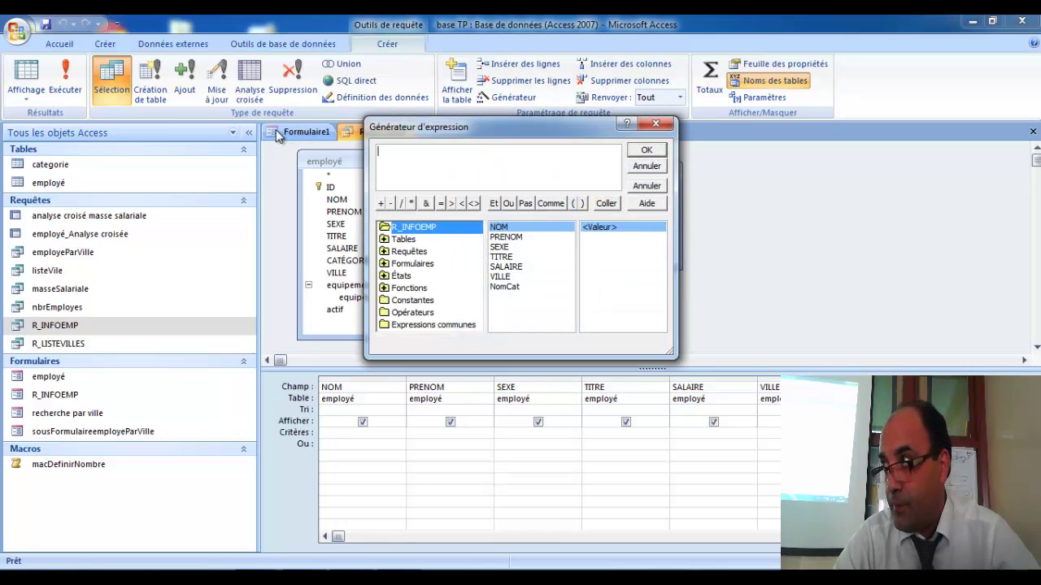
double_click(421, 265)
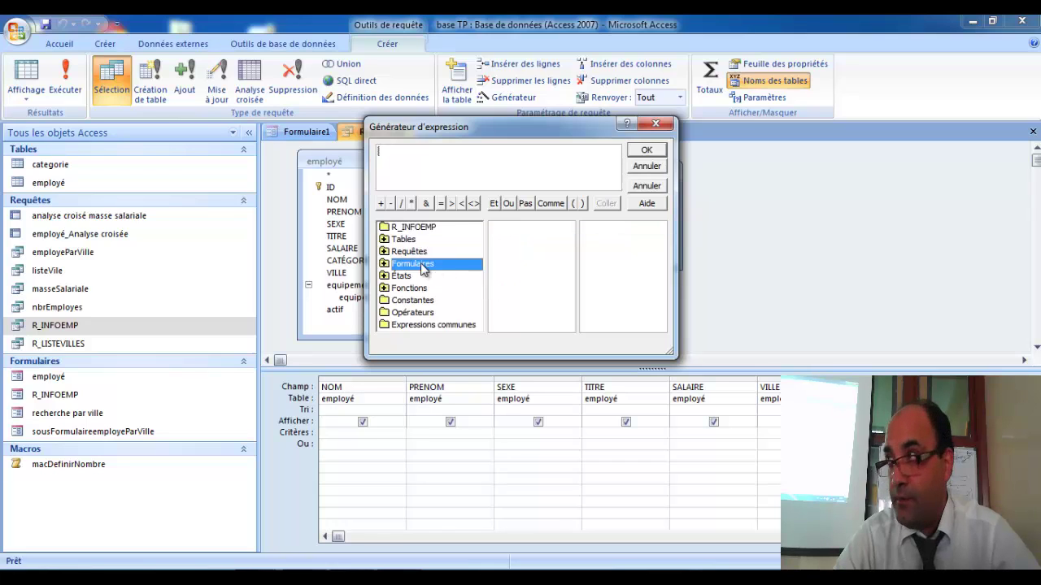
double_click(431, 290)
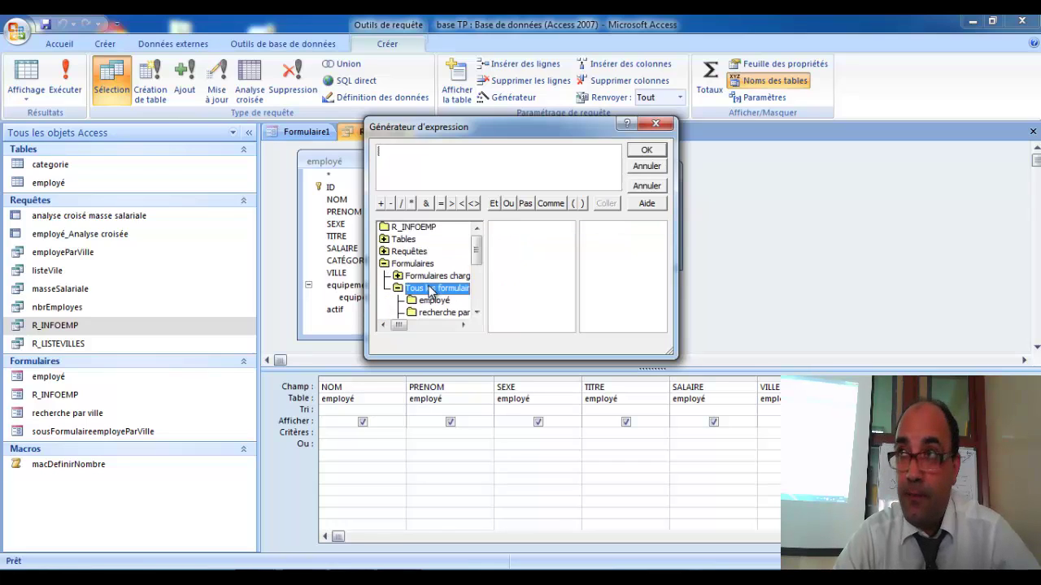
left_click_drag(478, 245, 478, 277)
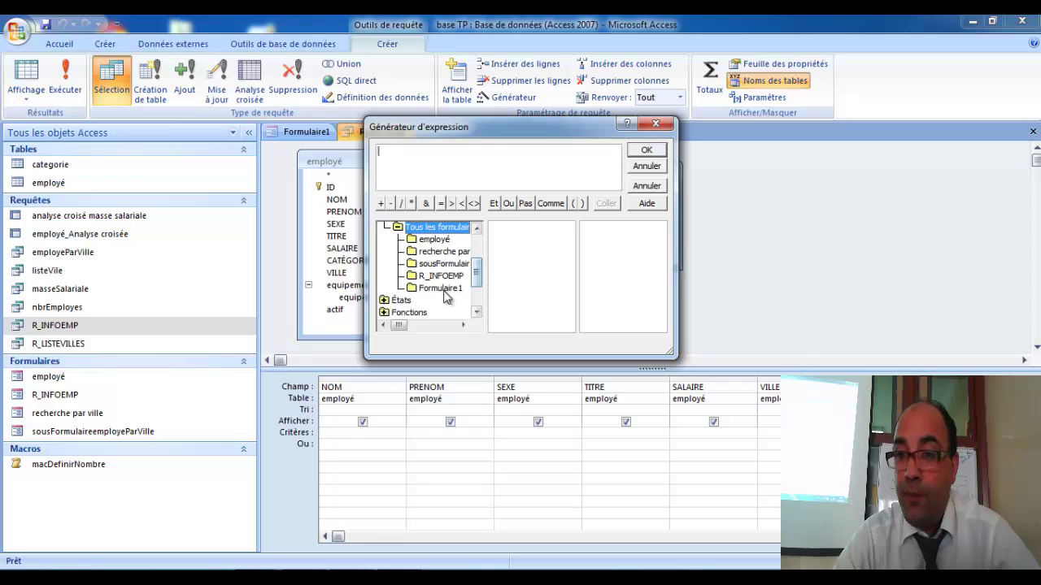
left_click(443, 289)
left_click(513, 258)
double_click(512, 258)
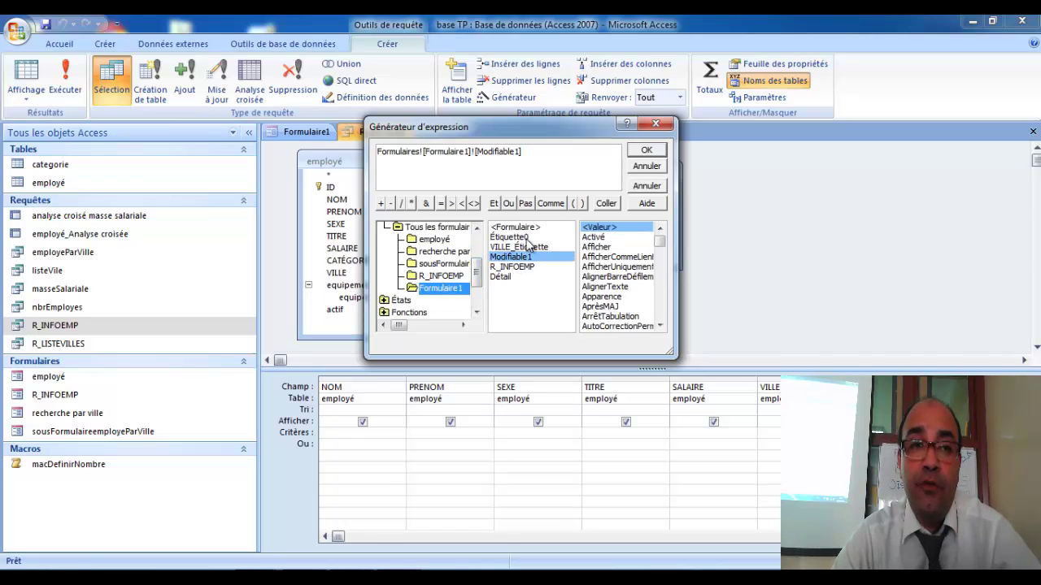
left_click(647, 151)
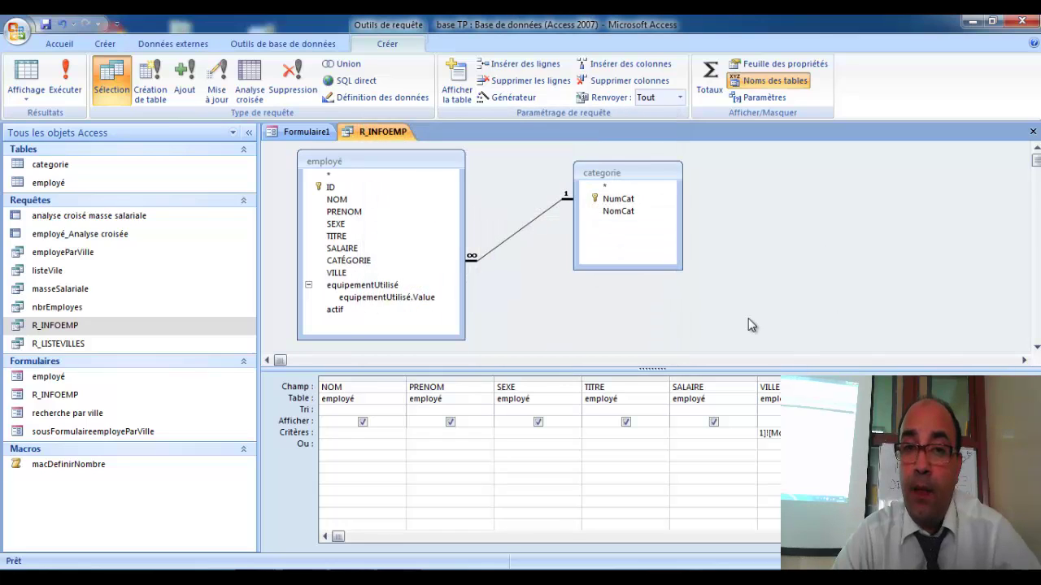
left_click(47, 25)
left_click(1033, 132)
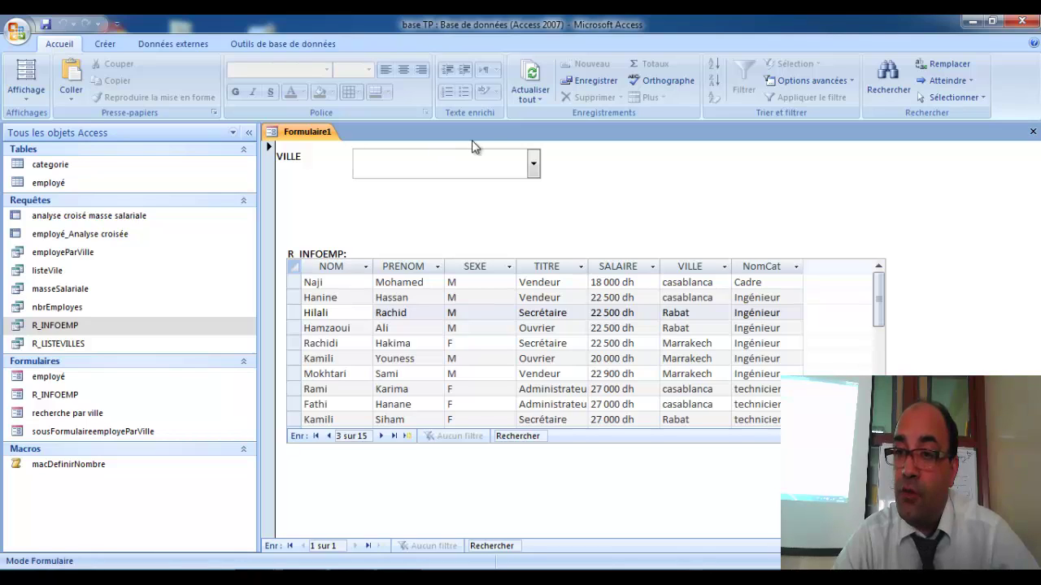
Test the VILLE combo box with casablanca in form view, and return Formulaire1 to design view
left_click(534, 165)
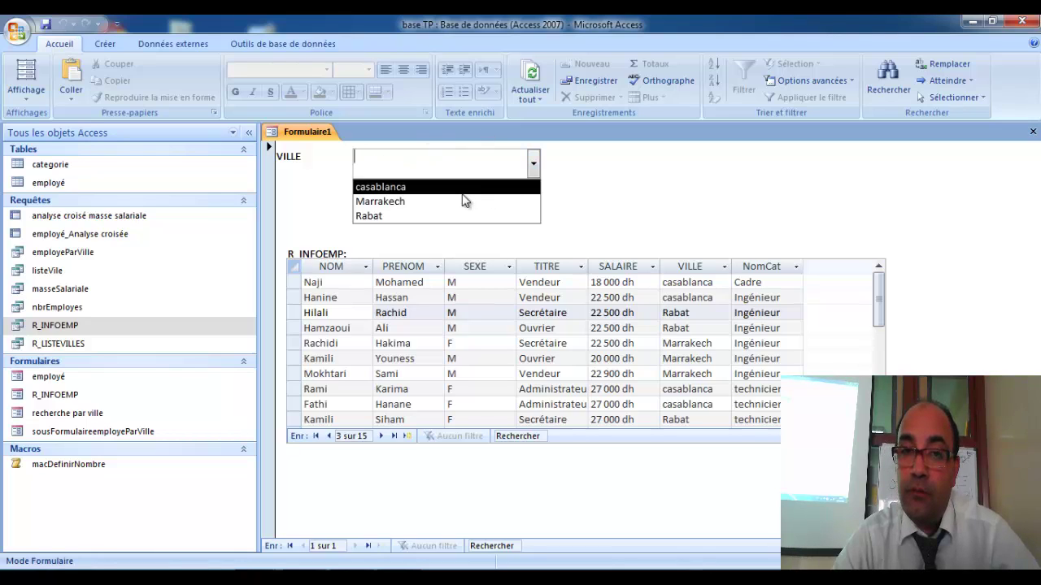
left_click(439, 185)
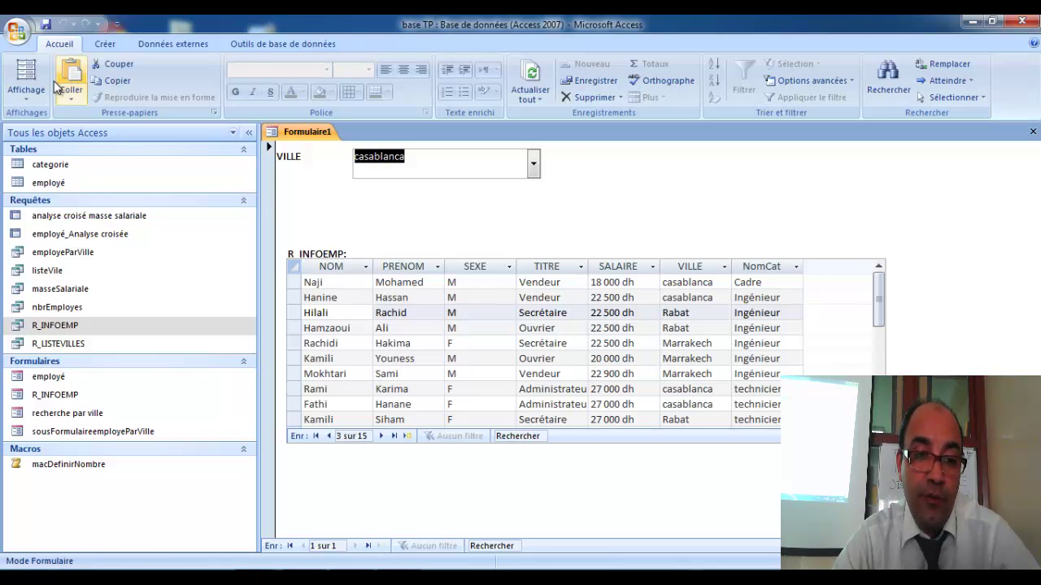
left_click(26, 91)
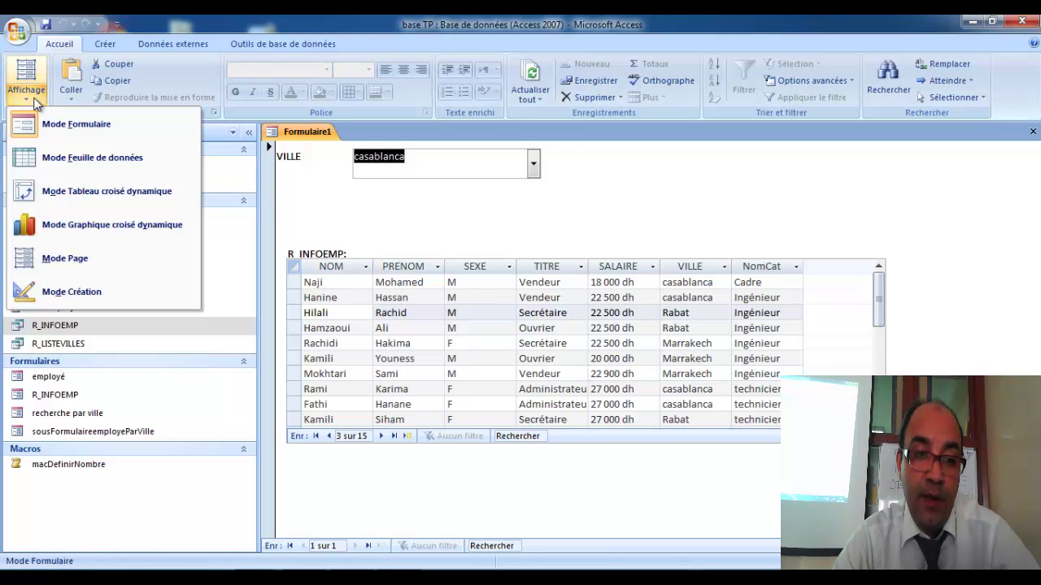
left_click(89, 289)
left_click(506, 204)
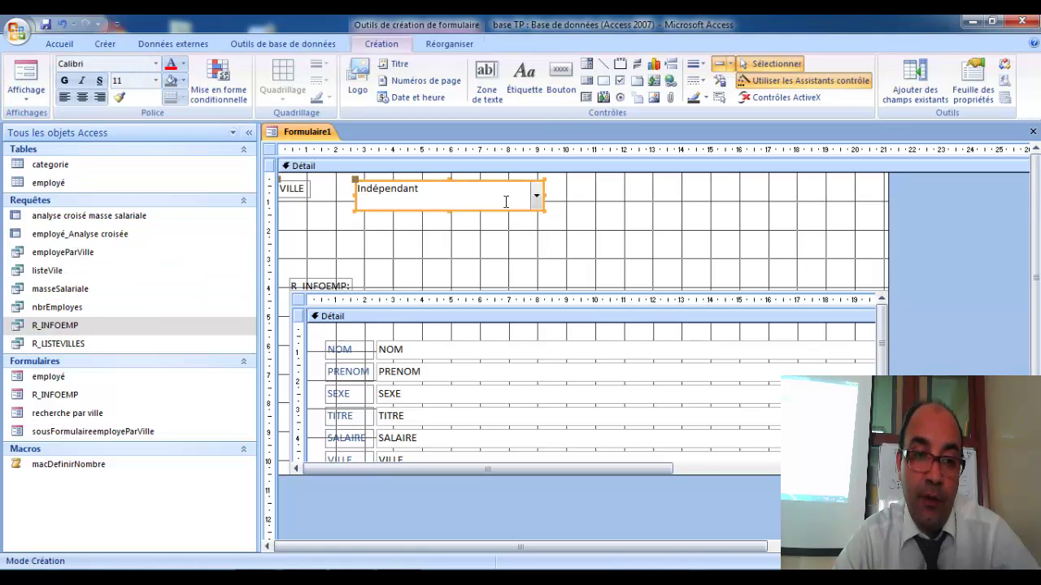
left_click(506, 202)
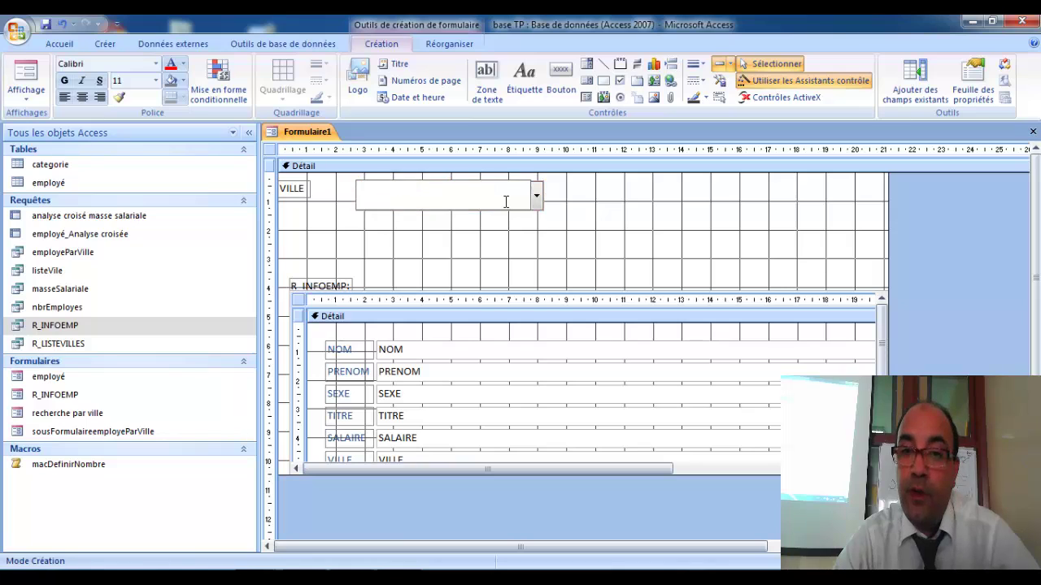
left_click(477, 236)
double_click(476, 200)
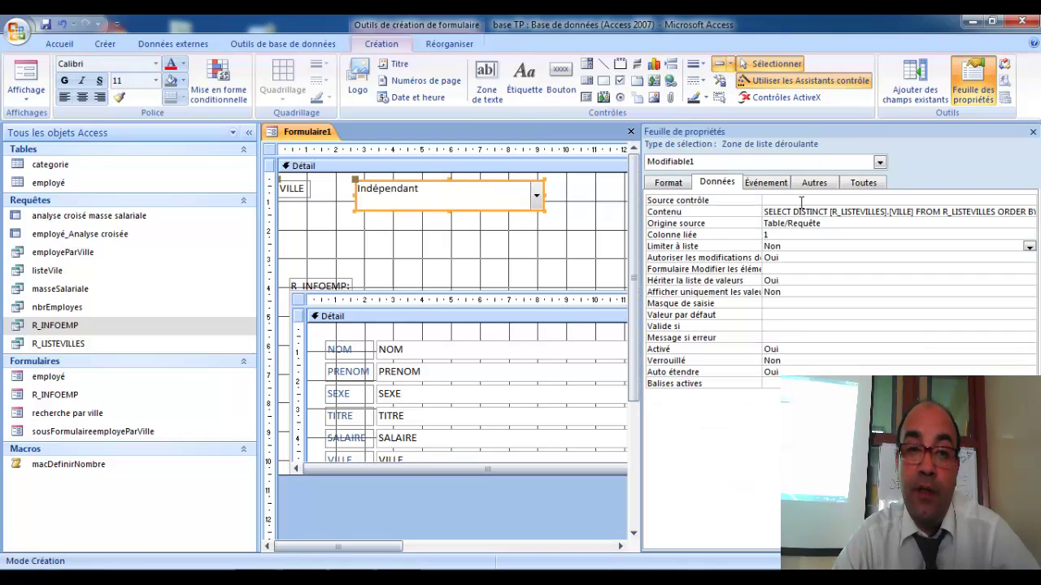
left_click(772, 183)
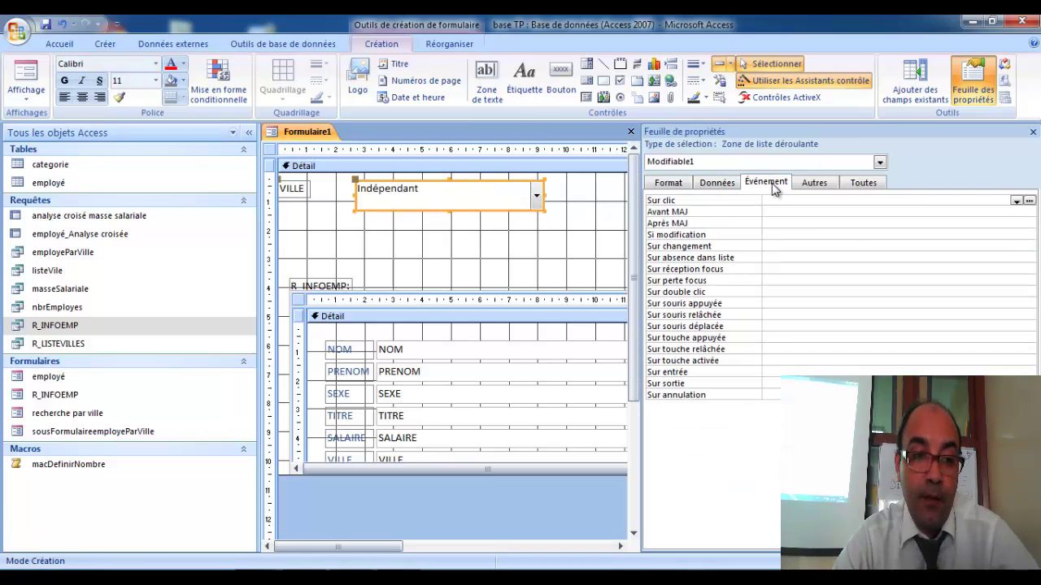
left_click(808, 244)
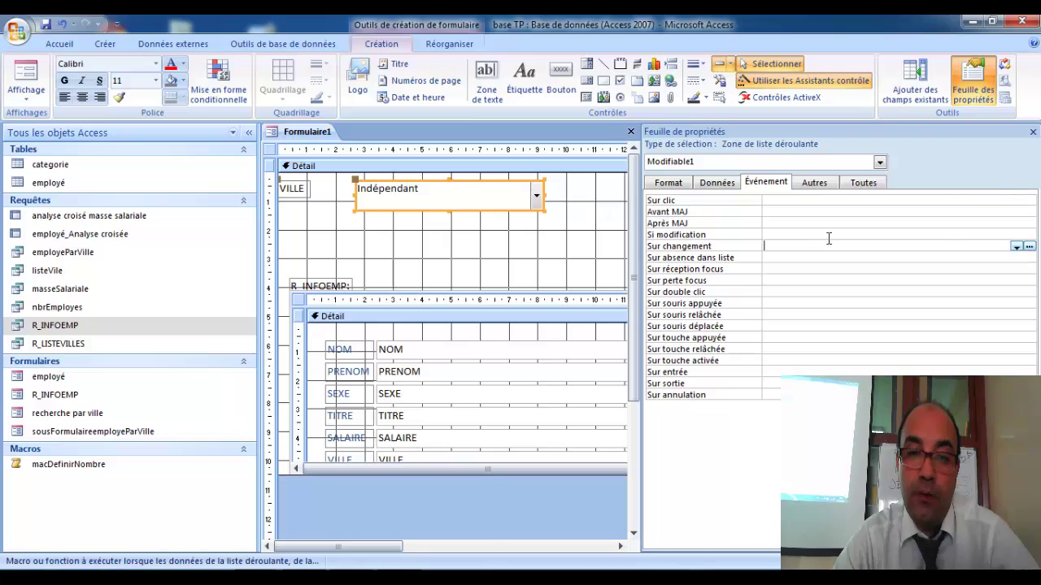
left_click(1028, 246)
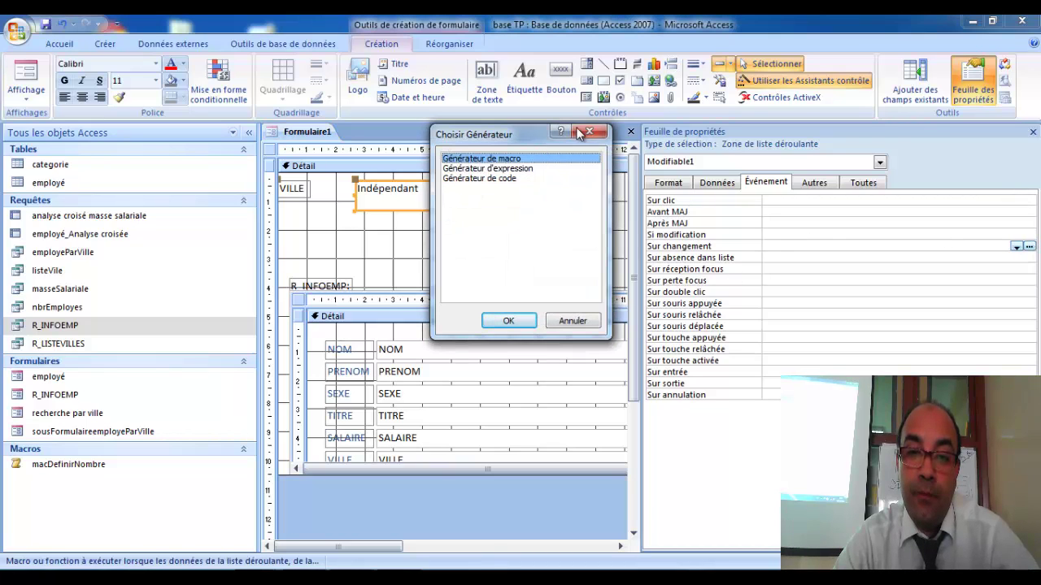
left_click(596, 134)
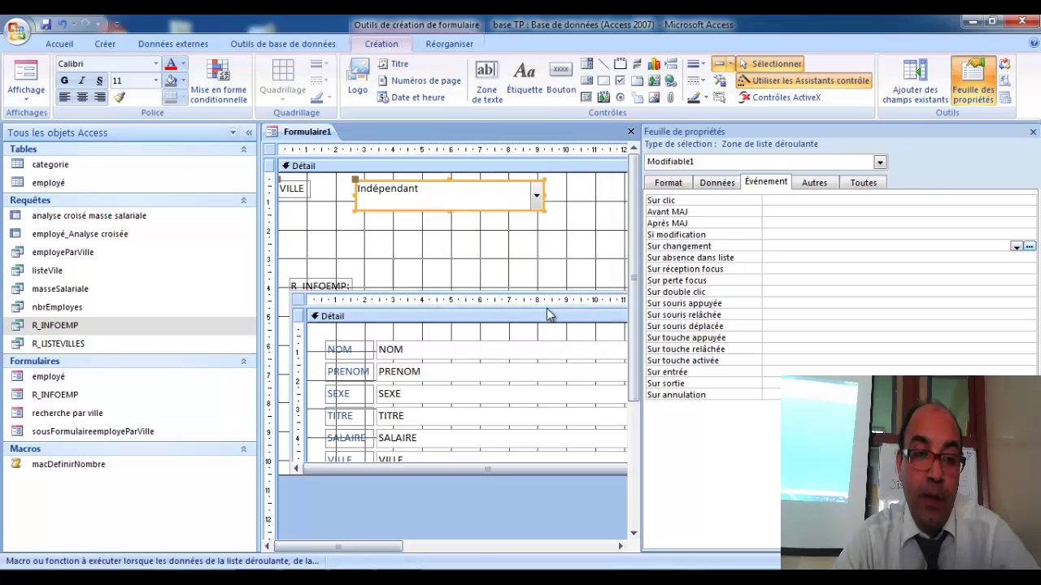
Try to rename the R_INFOEMP form
left_click(90, 396)
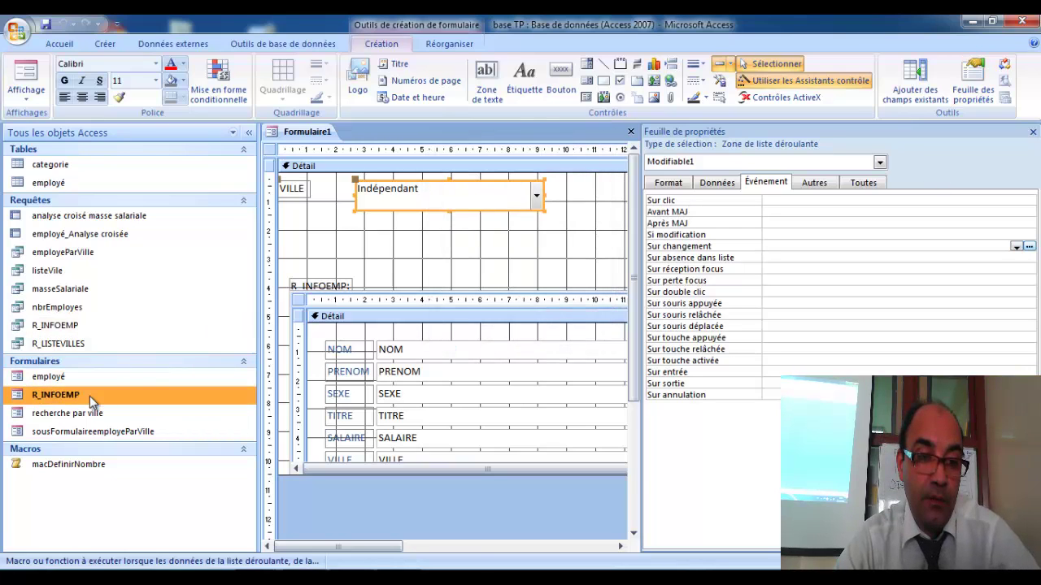
right_click(89, 396)
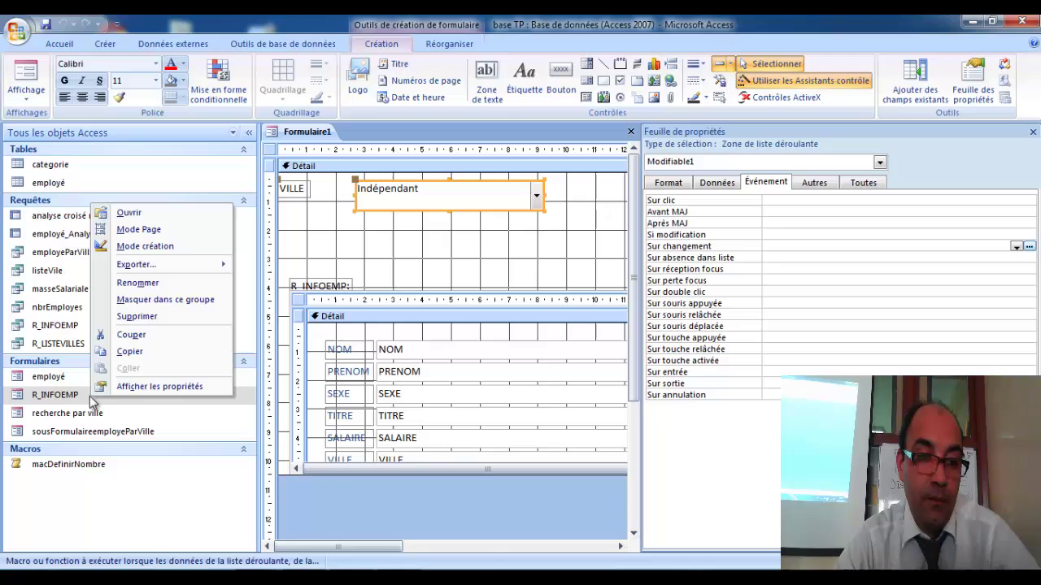
left_click(146, 283)
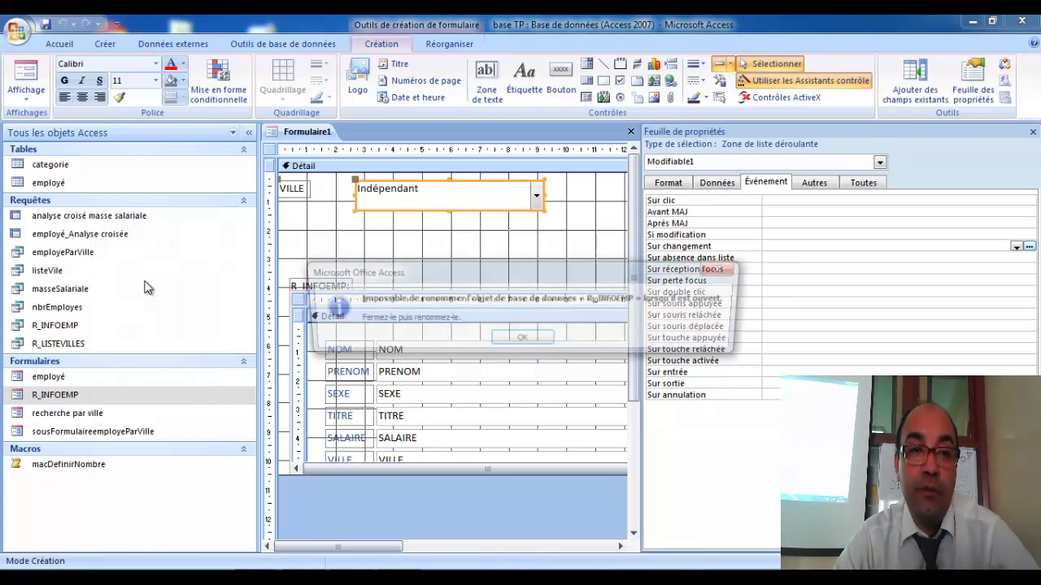
left_click(521, 340)
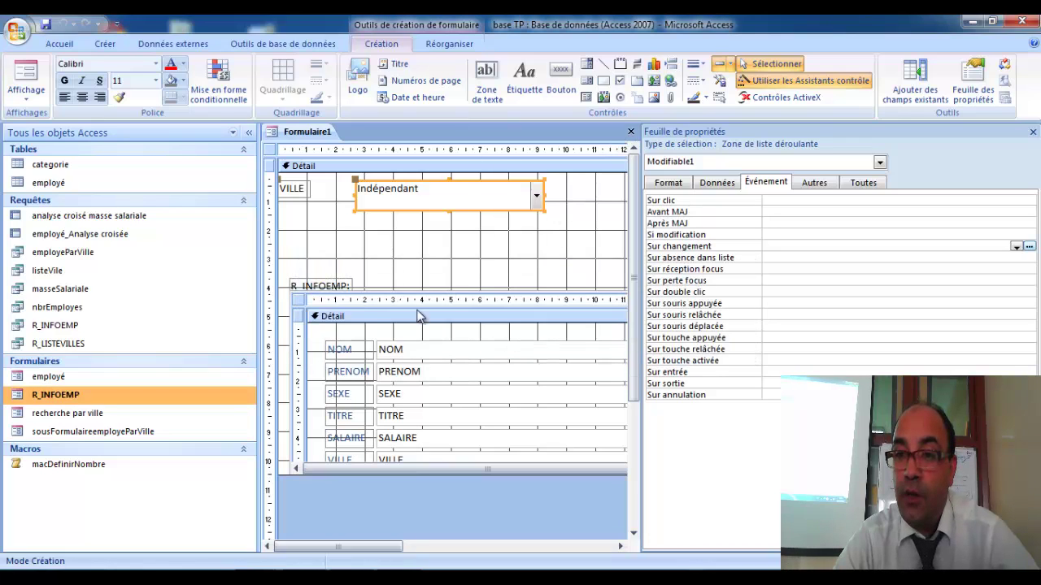
Select the R_INFOEMP subform in Formulaire1 and try to open the R_INFOEMP form on its own
left_click(309, 295)
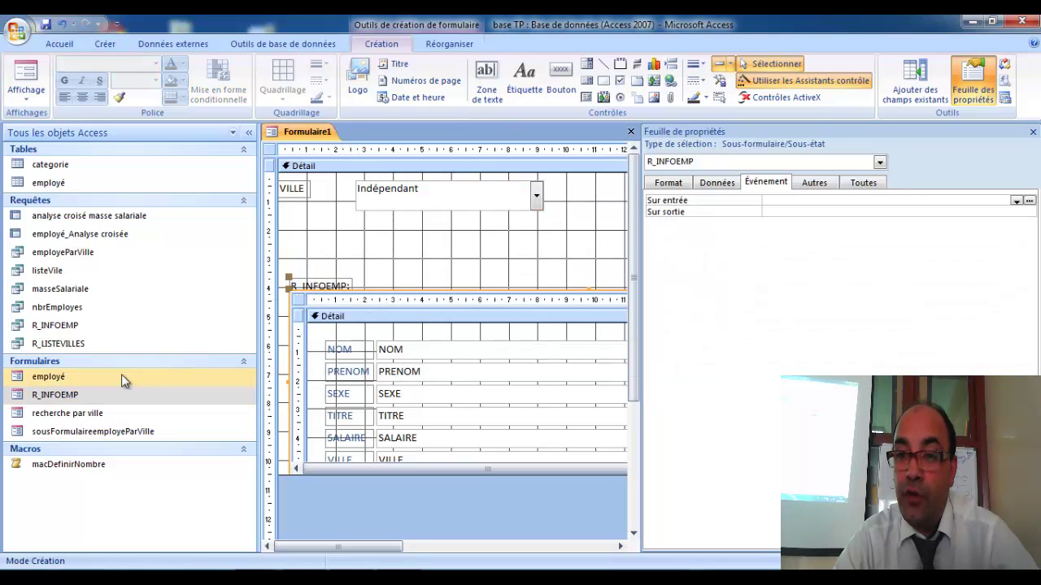
double_click(77, 396)
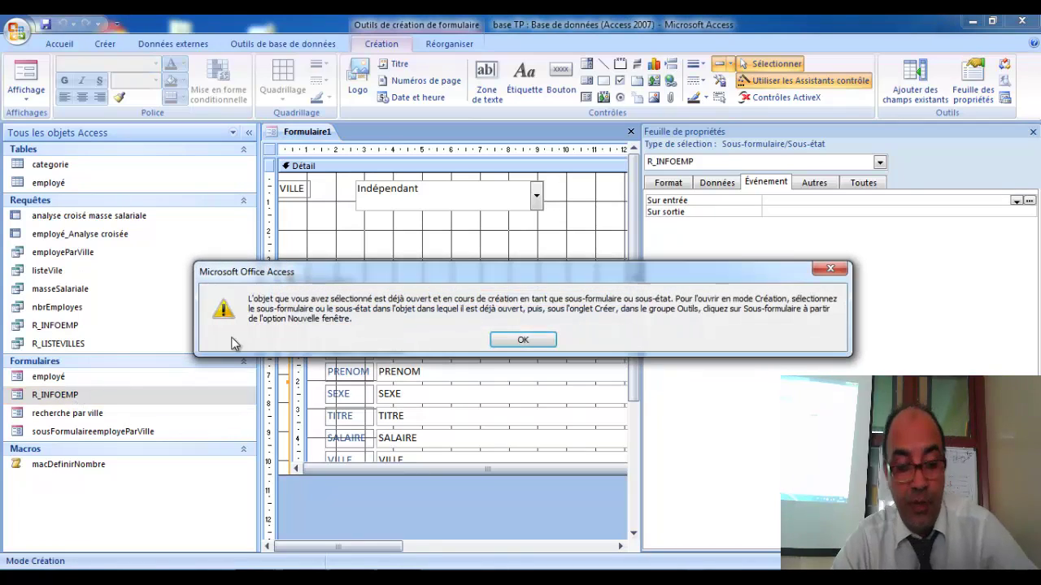
left_click(523, 340)
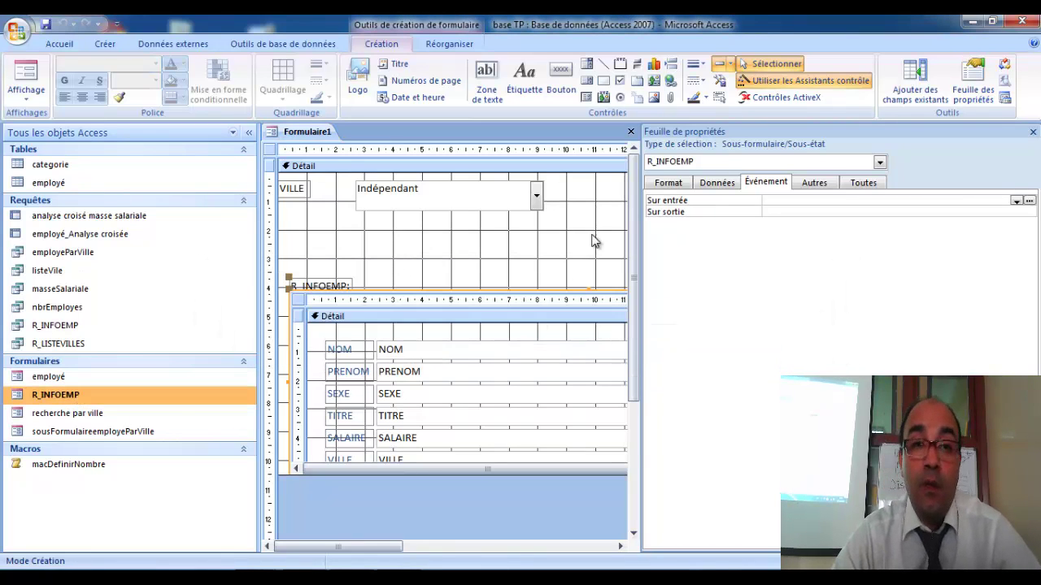
Close the main form and save it under the name Formulaire1
left_click(630, 132)
left_click(452, 338)
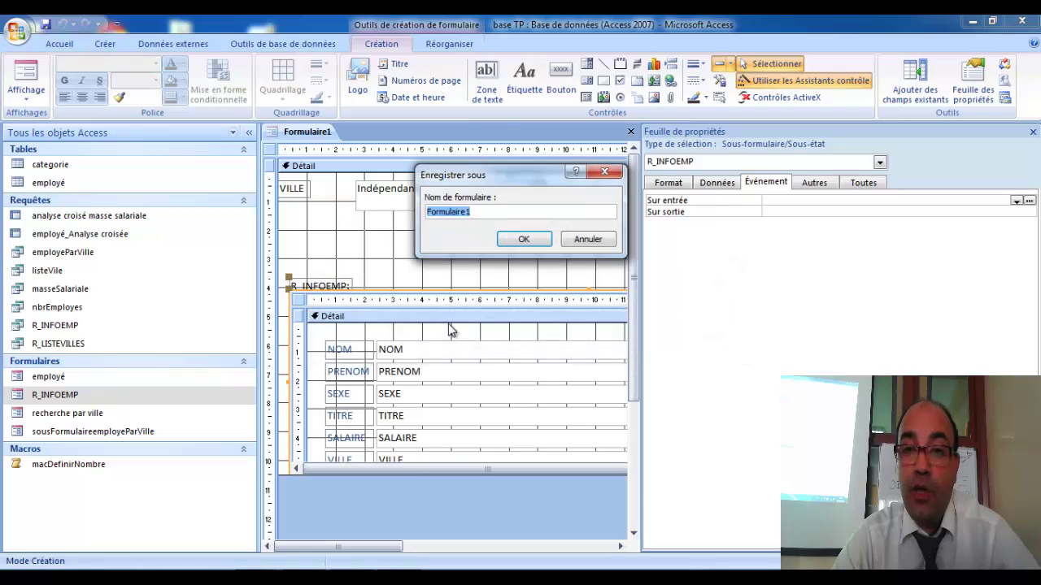
left_click(525, 239)
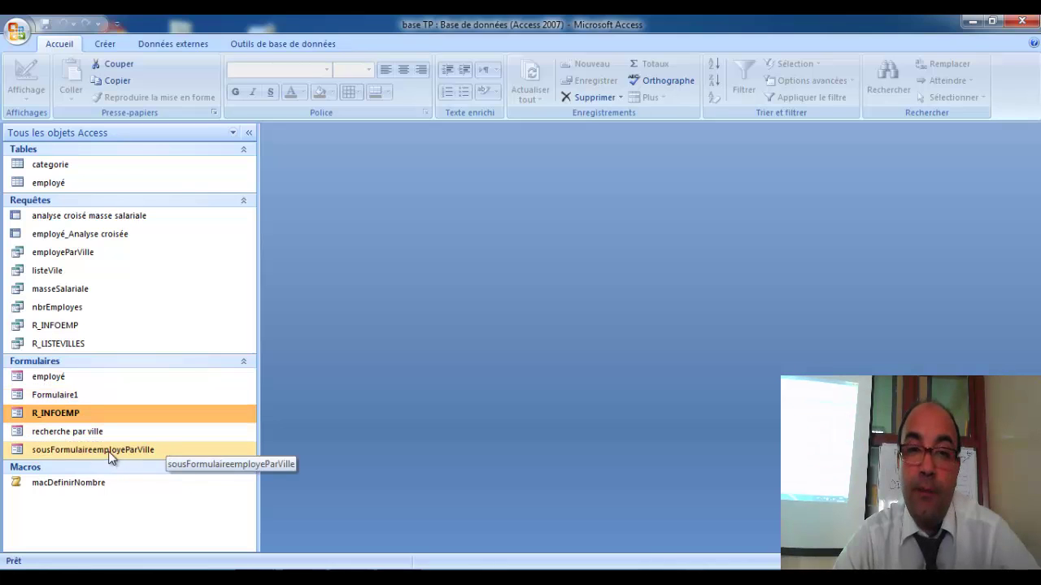
Open the R_INFOEMP form with an empty parameter value, switch it to design view and examine its Source among all properties
double_click(89, 414)
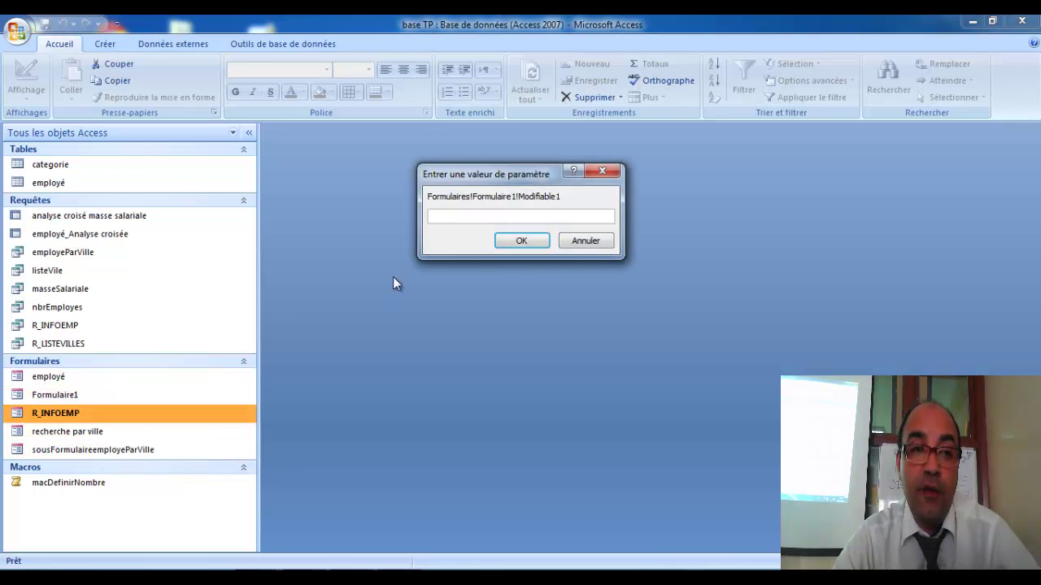
left_click(519, 241)
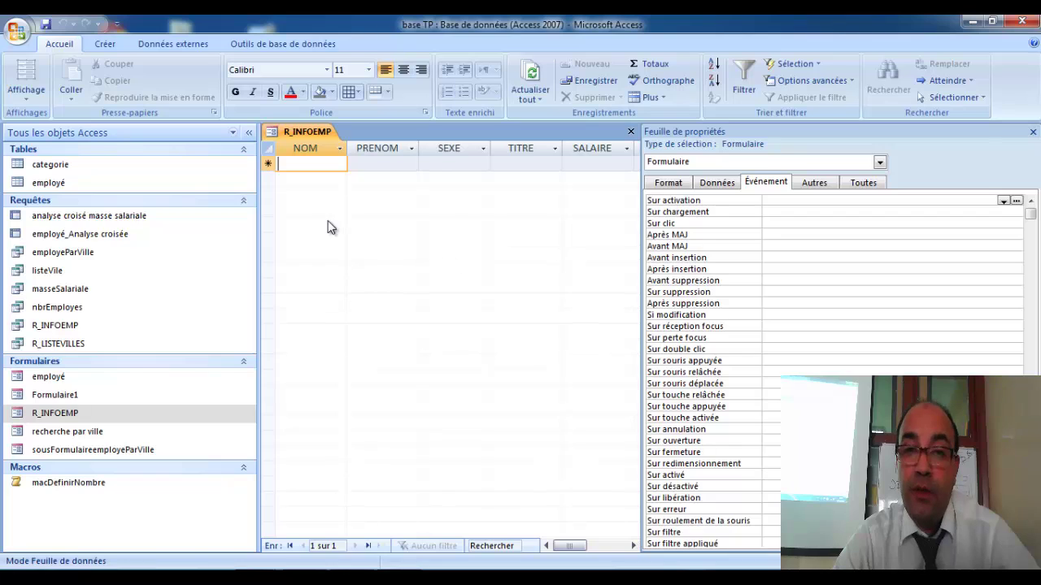
left_click(31, 99)
left_click(81, 187)
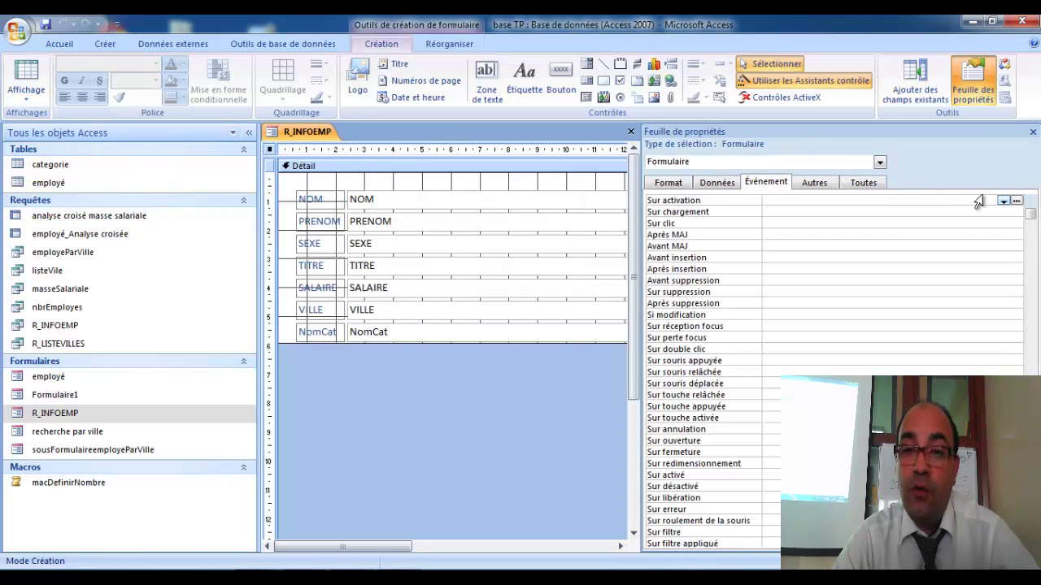
left_click(864, 182)
left_click(1031, 214)
key("ctrl+c")
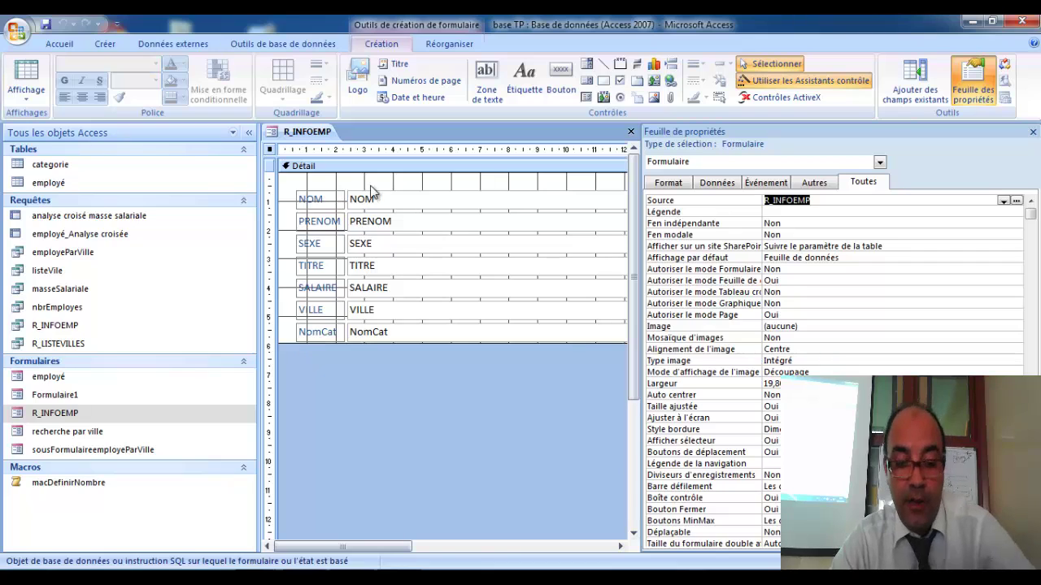
Try to open Formulaire1 alongside the R_INFOEMP form's design, and close the property sheet and both forms
double_click(70, 398)
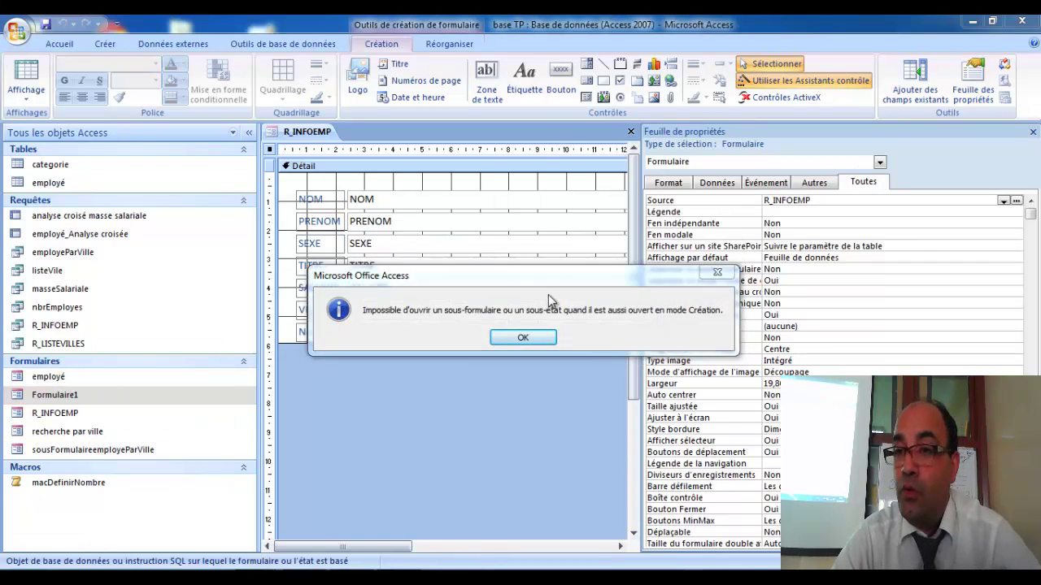
left_click(529, 338)
left_click(1033, 131)
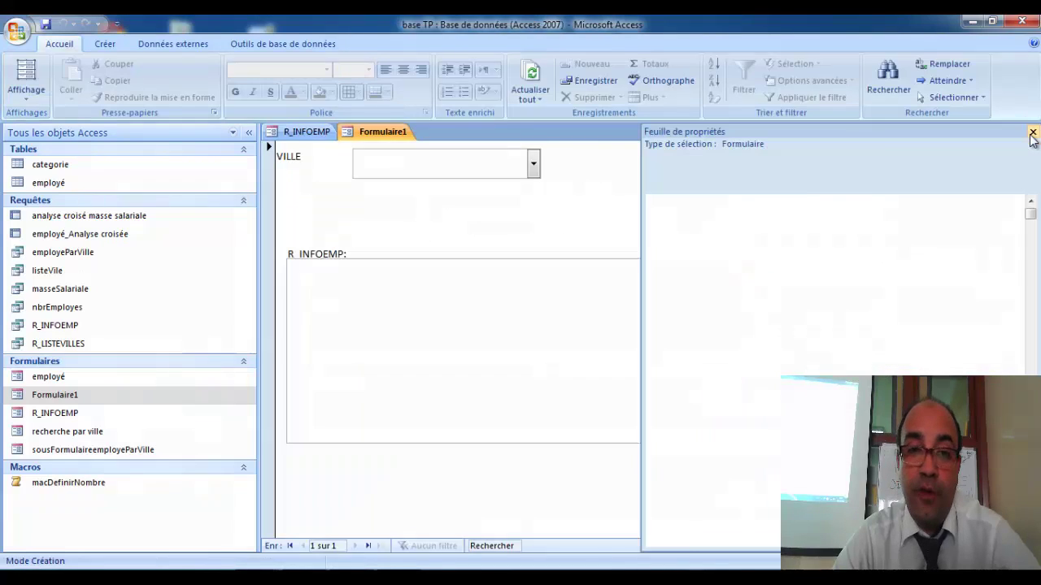
left_click(630, 131)
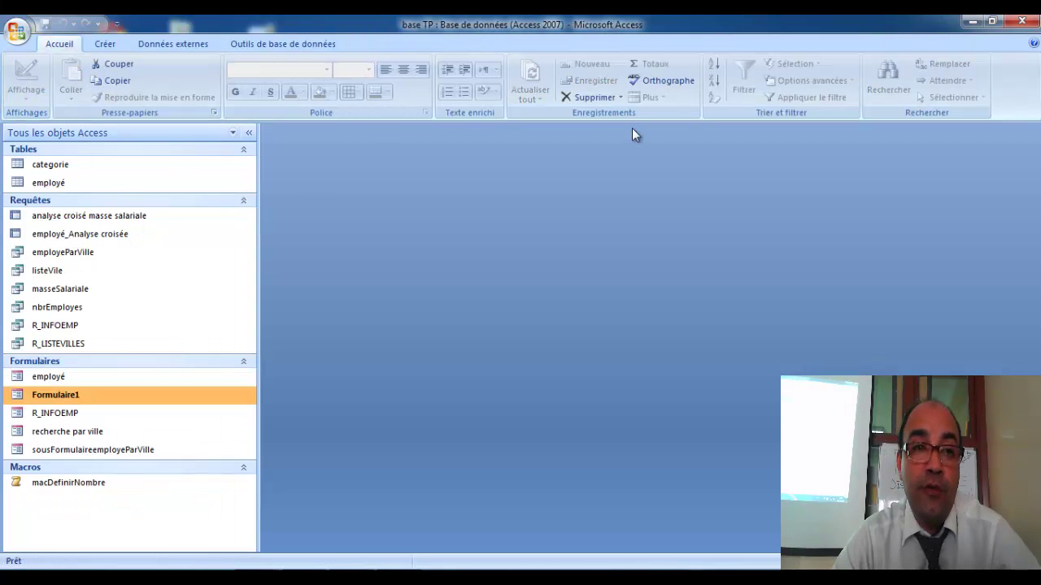
Open Formulaire1 in design view and start a macro for the VILLE combo box's Sur changement event
double_click(133, 399)
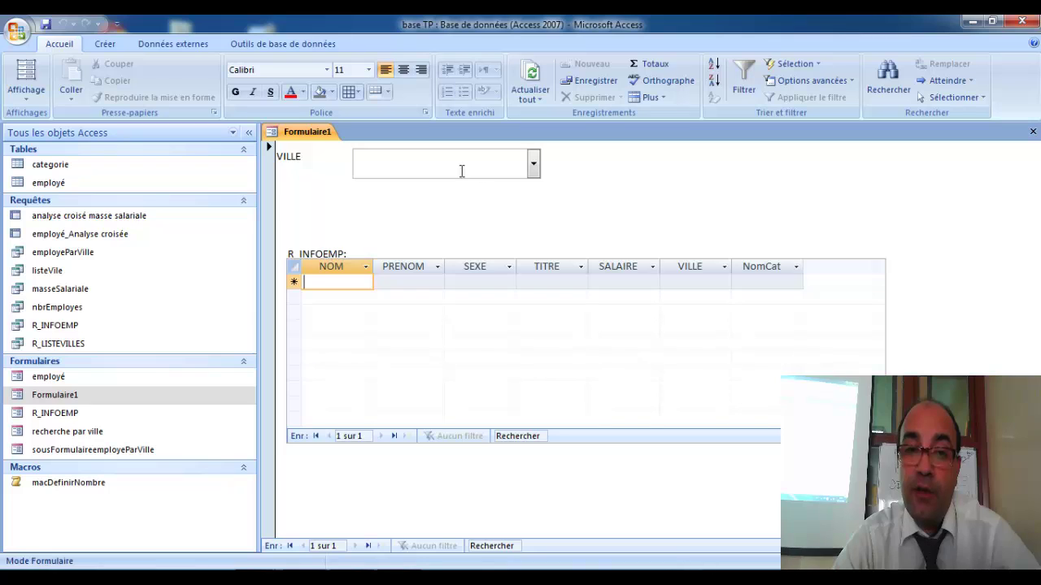
left_click(26, 104)
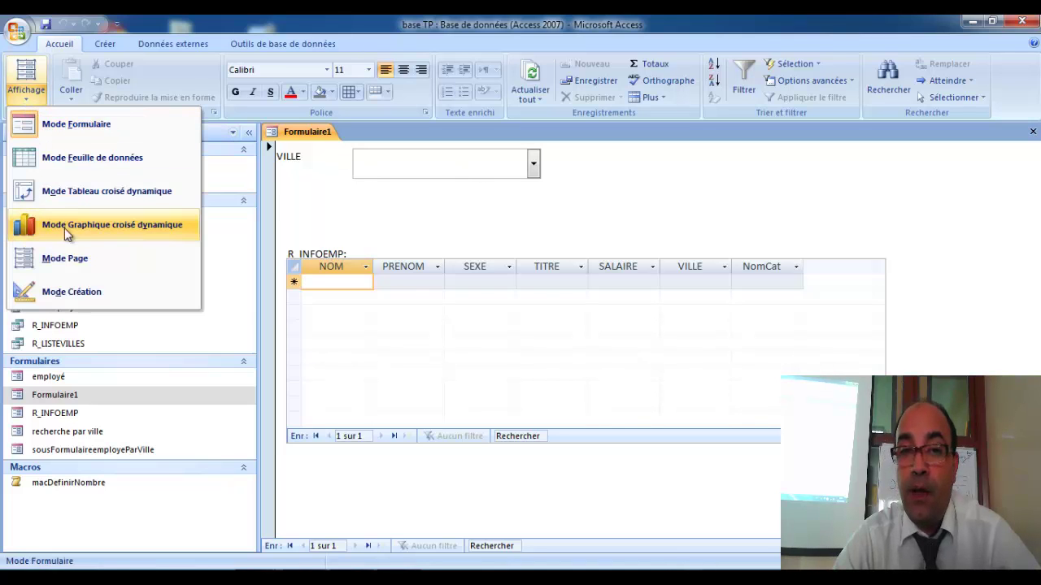
left_click(86, 294)
left_click(432, 200)
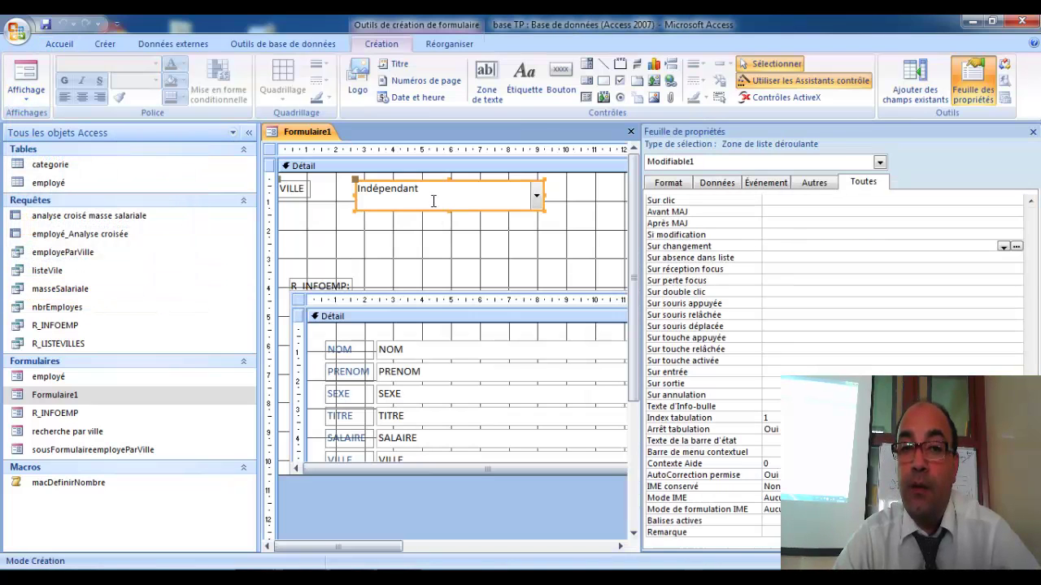
left_click(1015, 245)
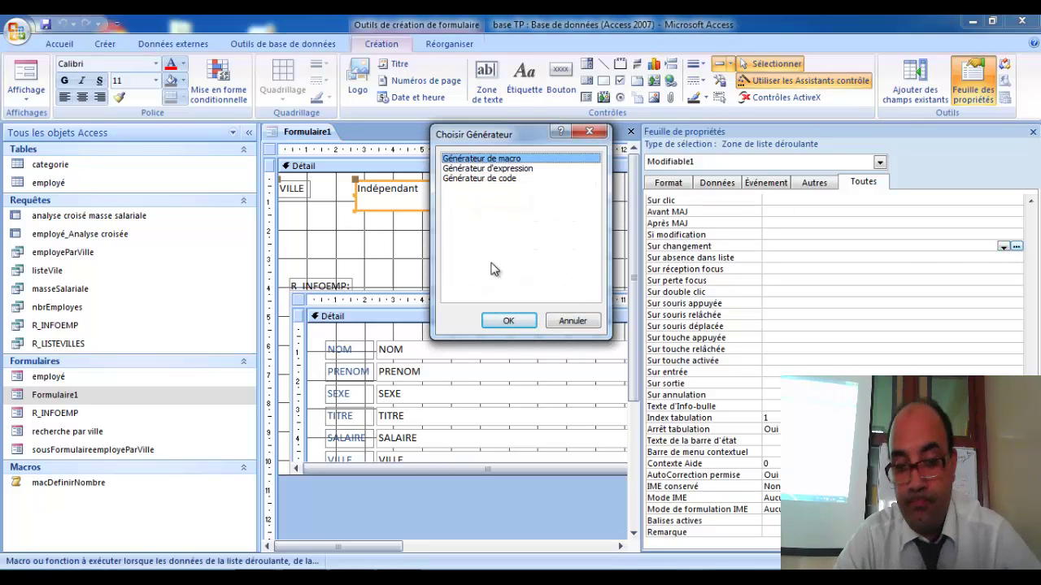
left_click(508, 321)
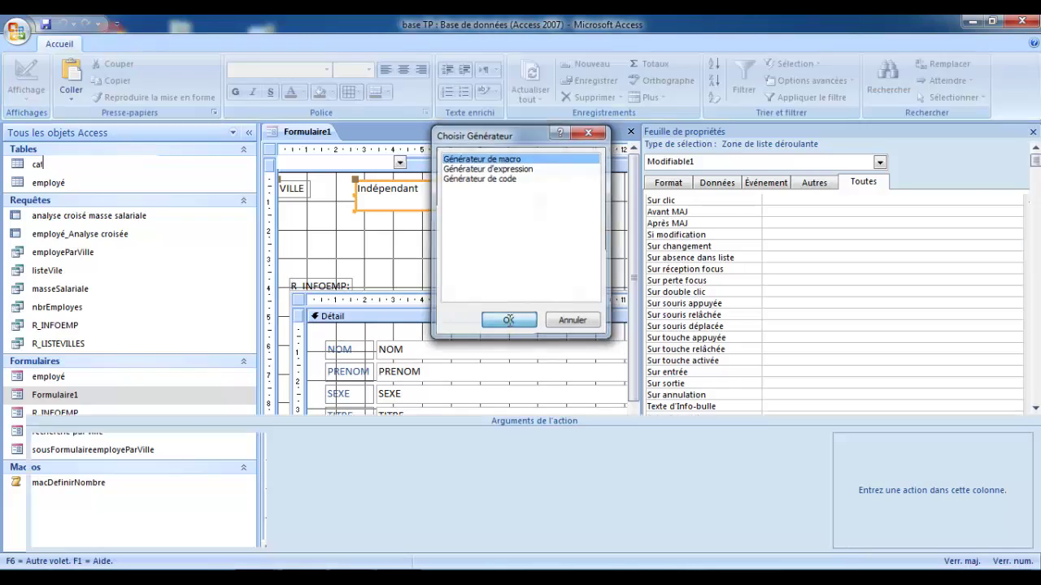
Add an Actualiser action for the R_INFOEMP control to the macro, and close it, saving the changes
left_click(165, 164)
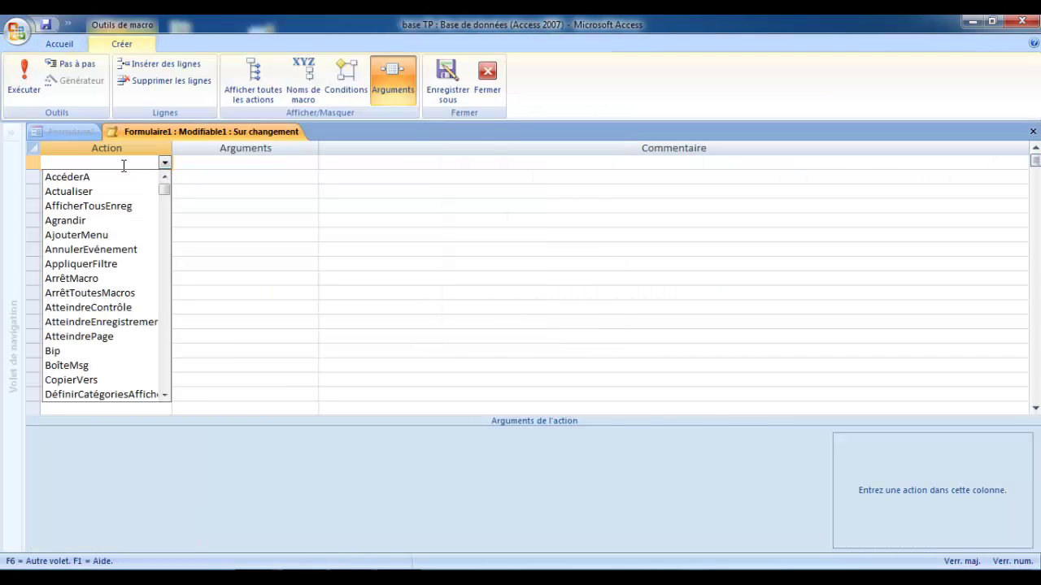
left_click(93, 193)
left_click(211, 441)
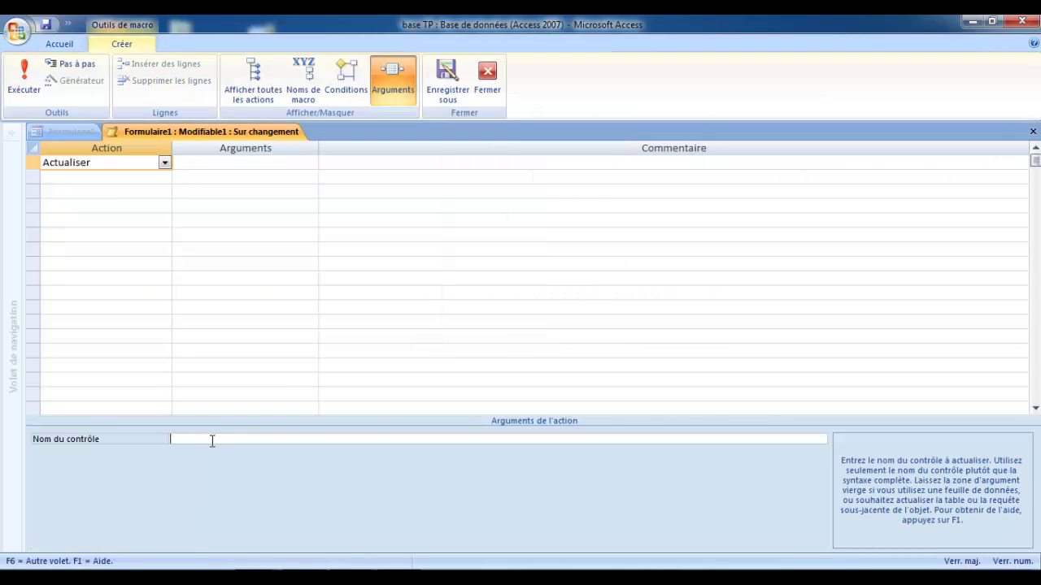
key("ctrl+v")
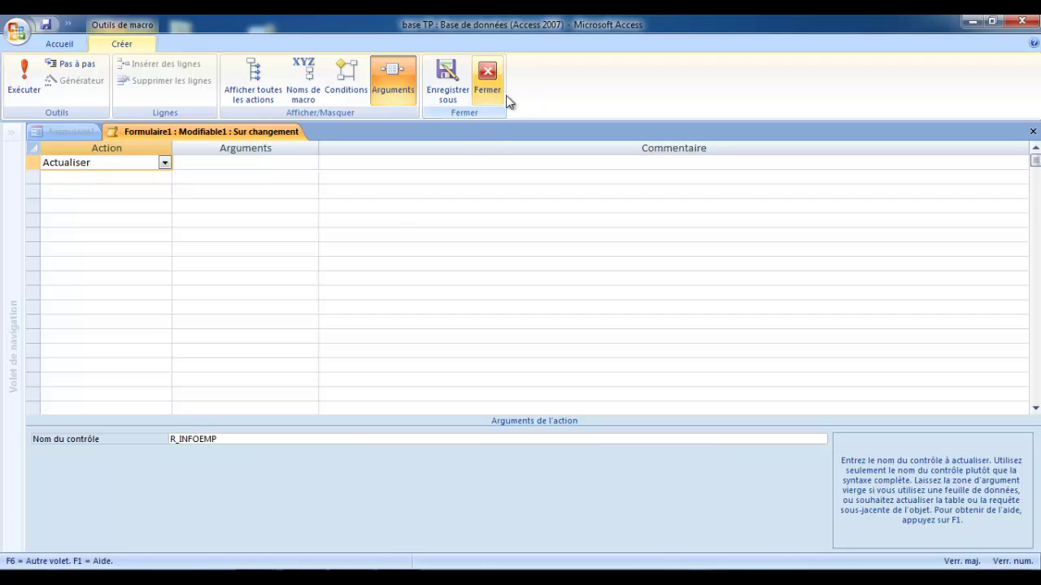
left_click(1033, 131)
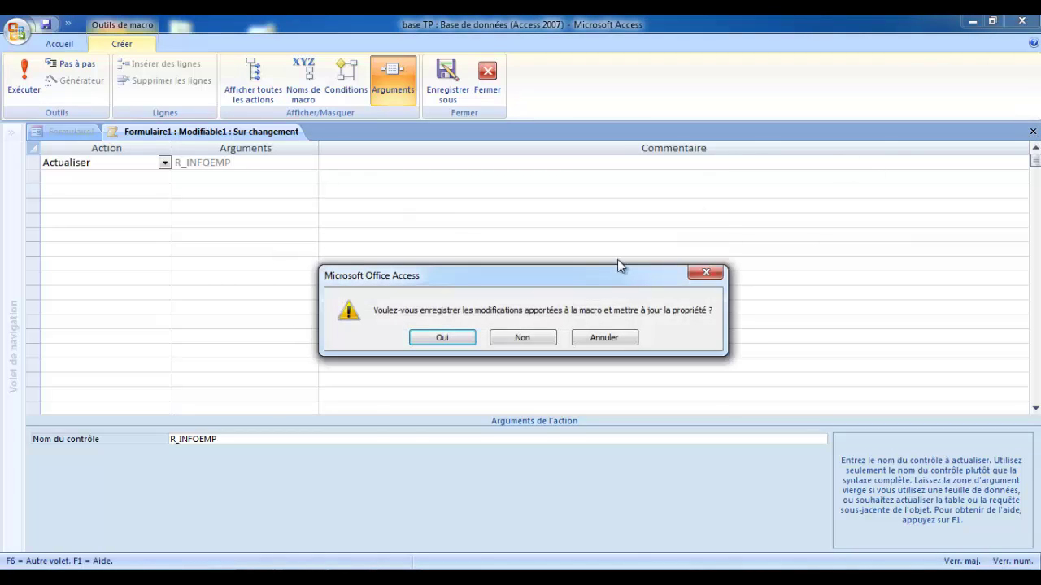
left_click(457, 337)
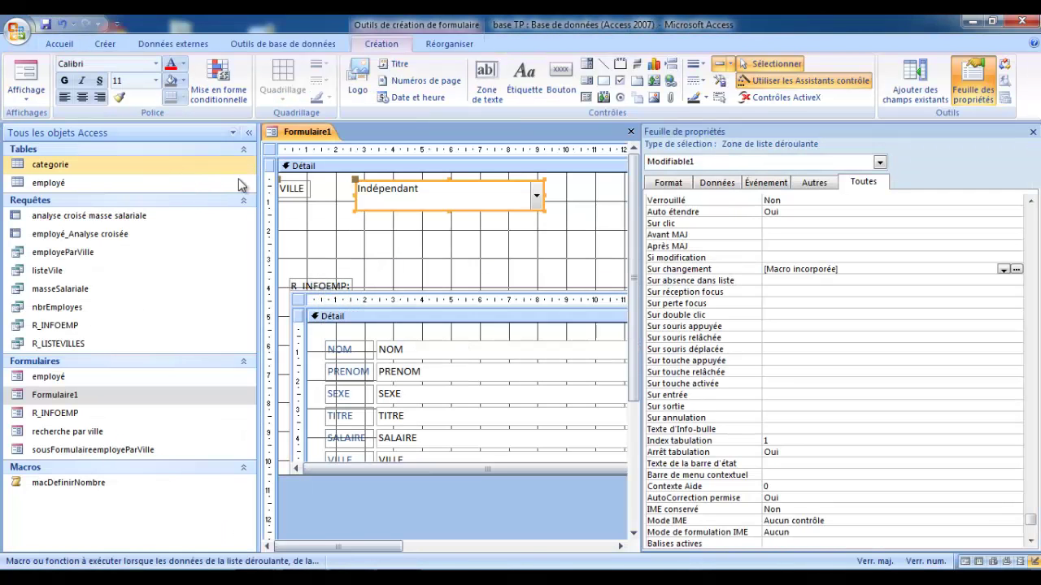
Show Formulaire1 in form view and test the VILLE combo box with casablanca, Marrakech and Rabat
left_click(26, 81)
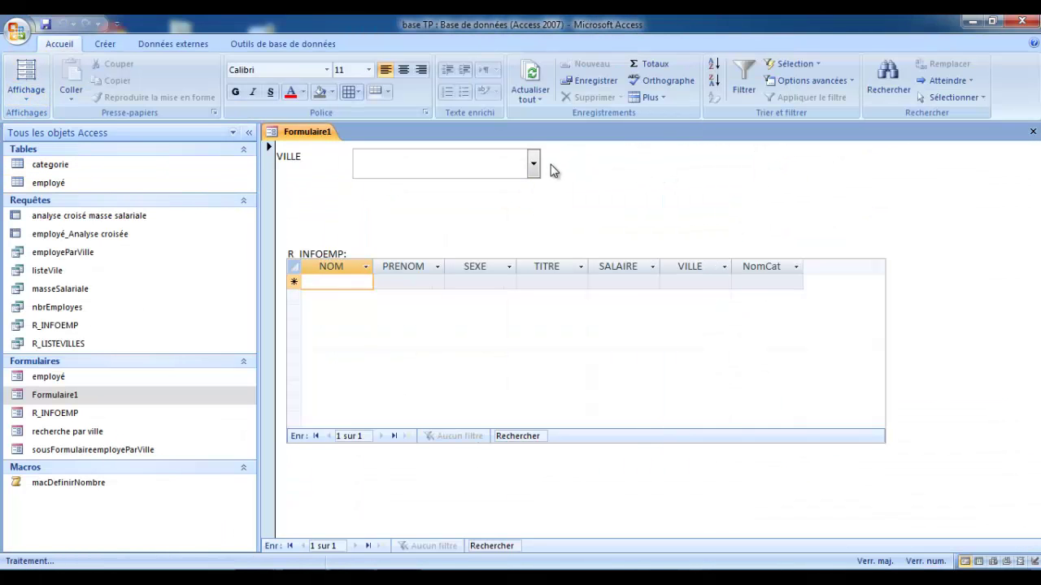
left_click(535, 166)
left_click(480, 189)
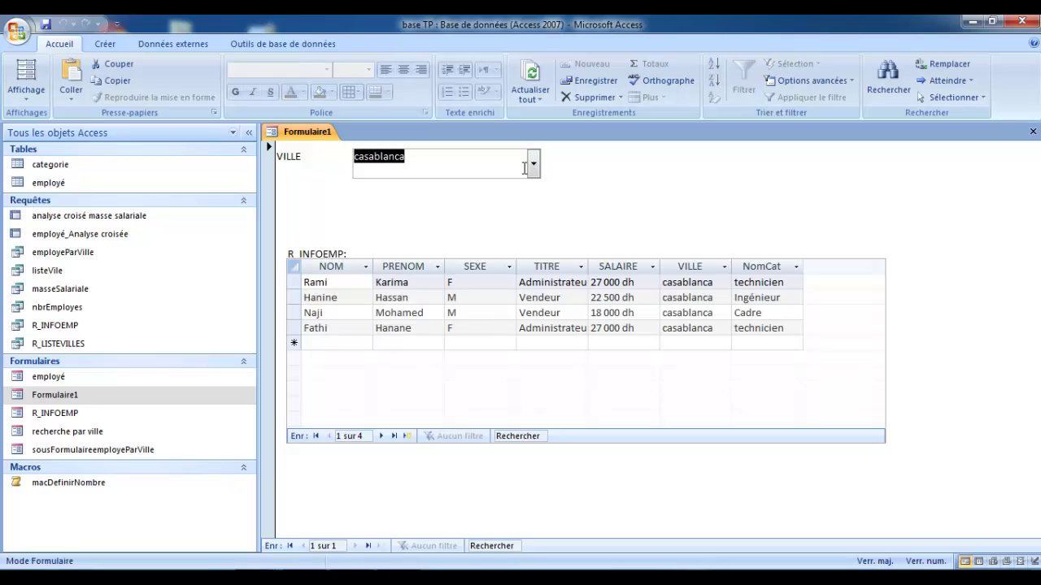
left_click(533, 165)
left_click(483, 201)
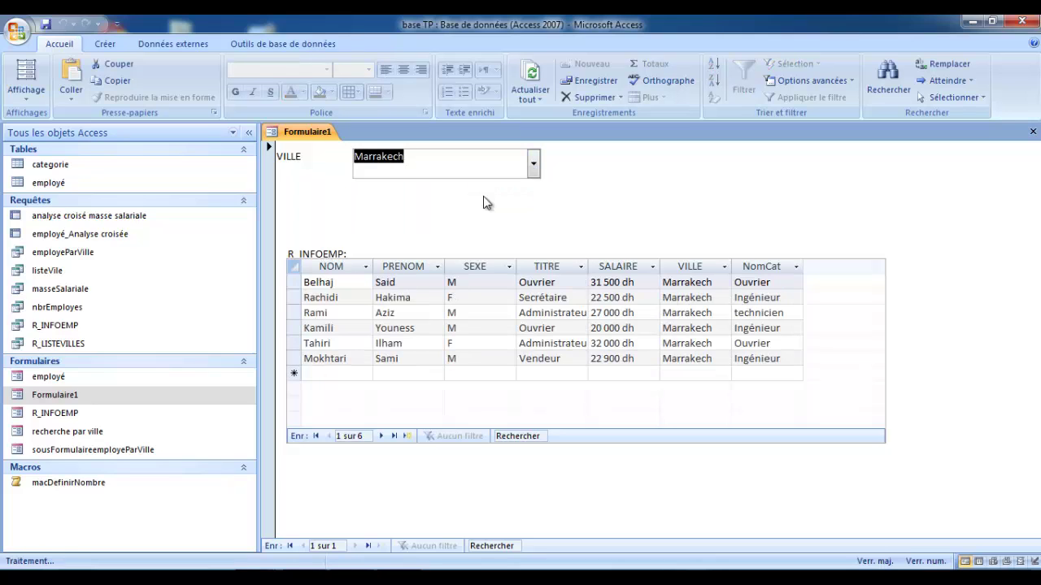
left_click(534, 167)
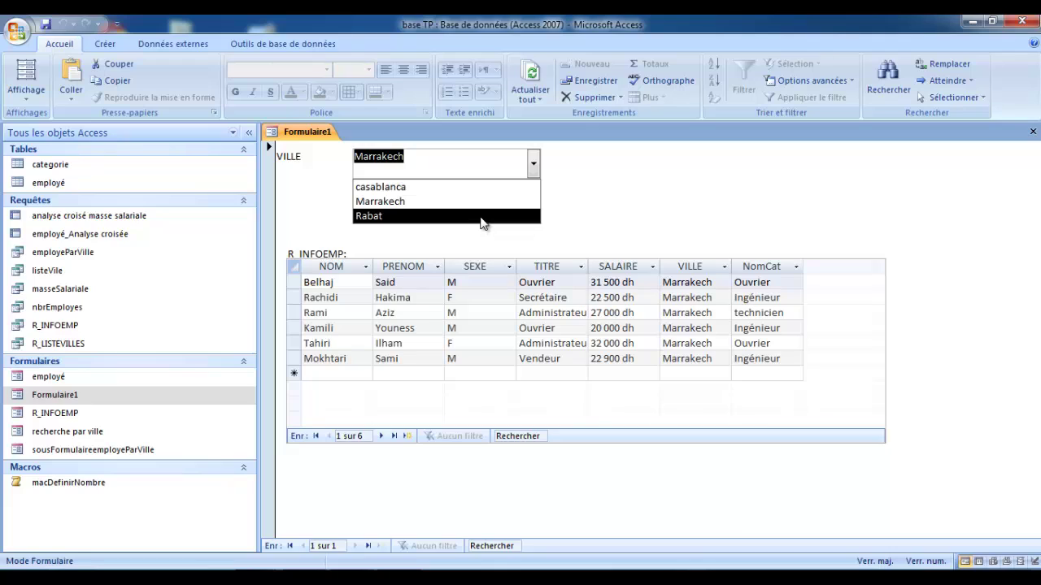
left_click(483, 224)
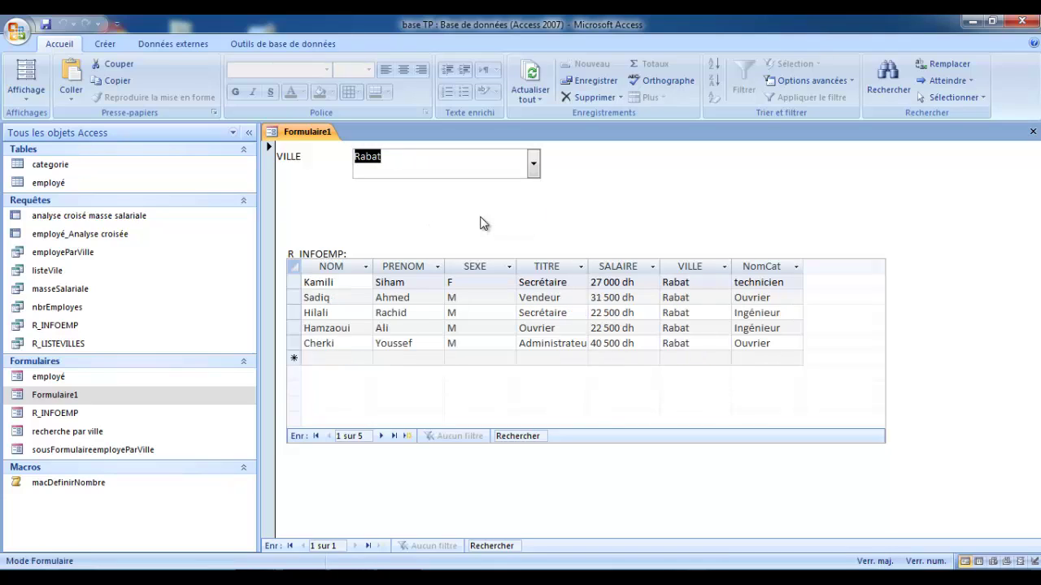